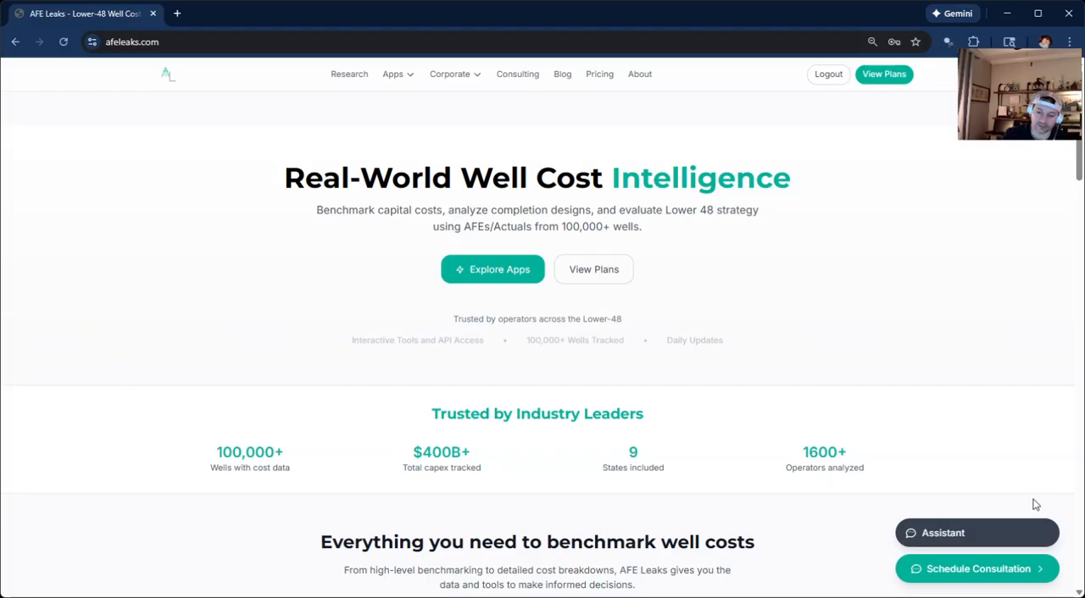
Open the Benchmarking+ (New: Beta) app from the site's list of apps.
left_click(388, 76)
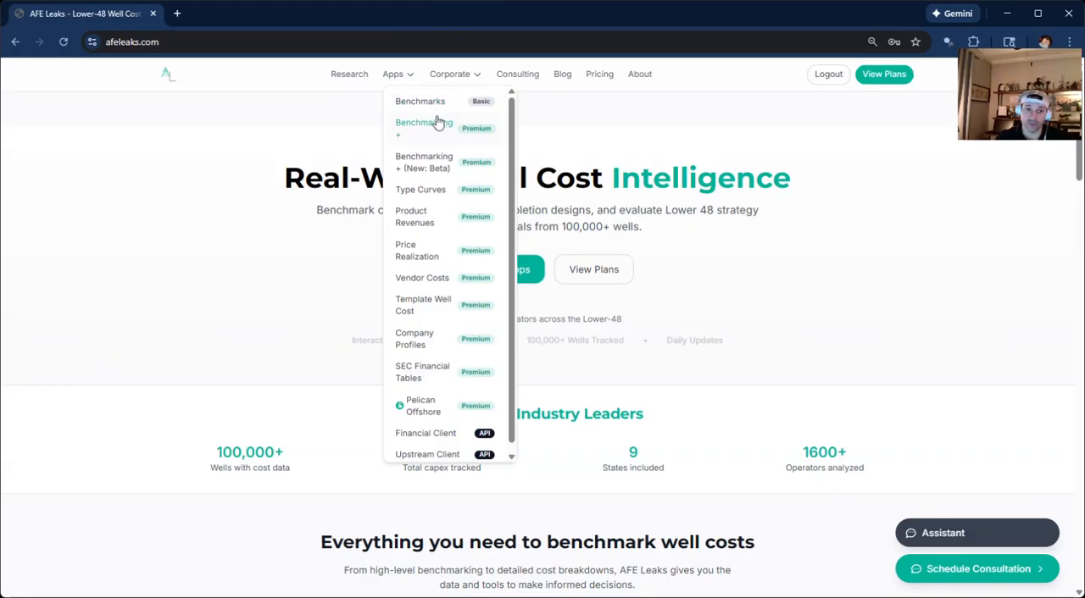
mouse_move(402, 78)
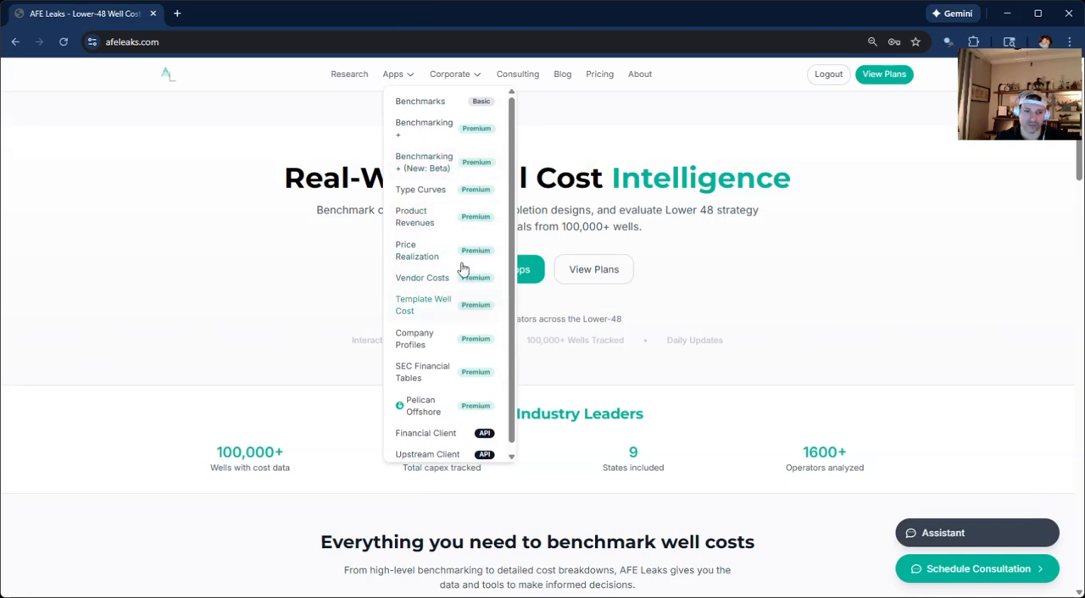
left_click(444, 169)
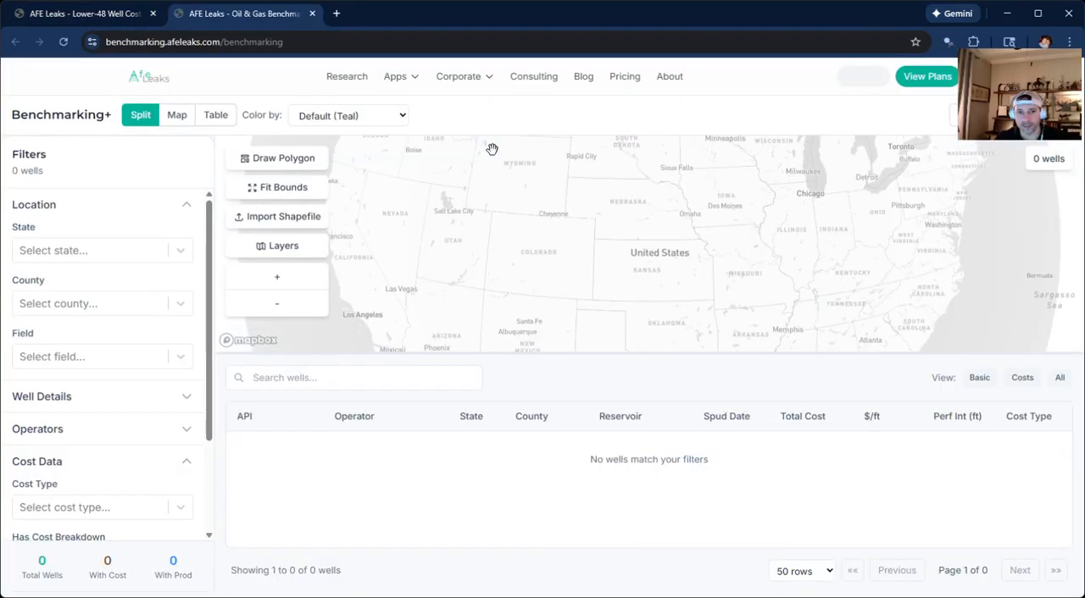
Collapse the Location and Cost Data filter sections so that only the filter headings are listed.
left_click_drag(601, 186, 668, 293)
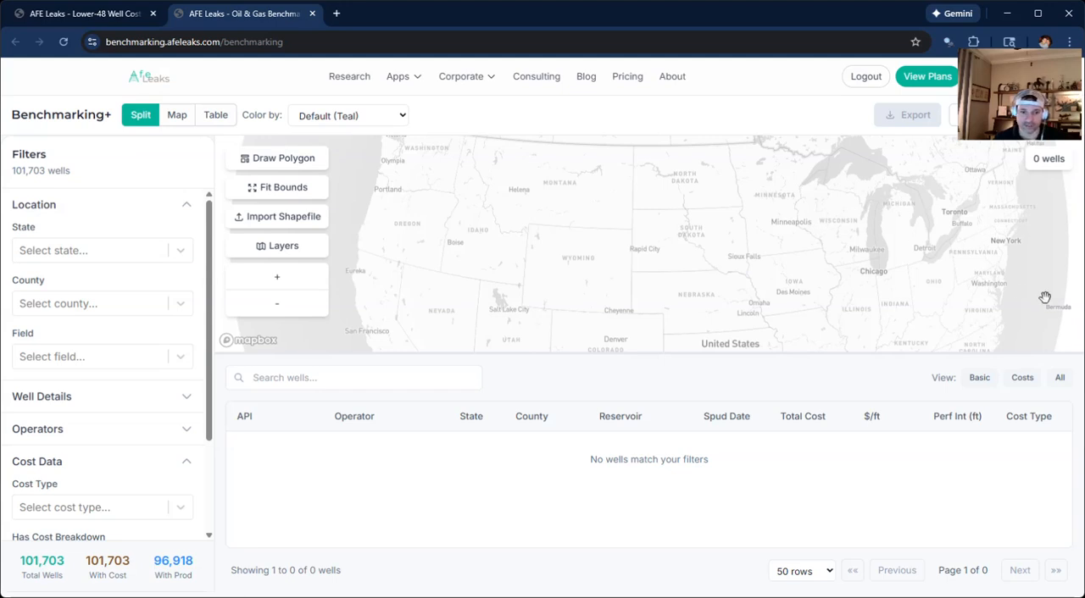
scroll(166, 322, "down", 2)
scroll(163, 339, "up", 2)
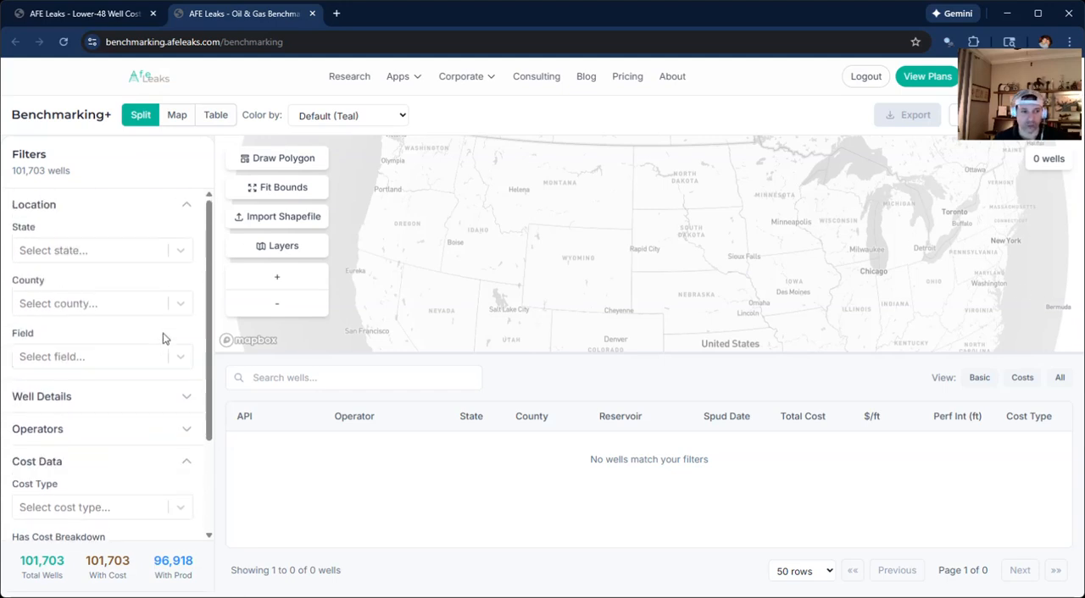
left_click(73, 205)
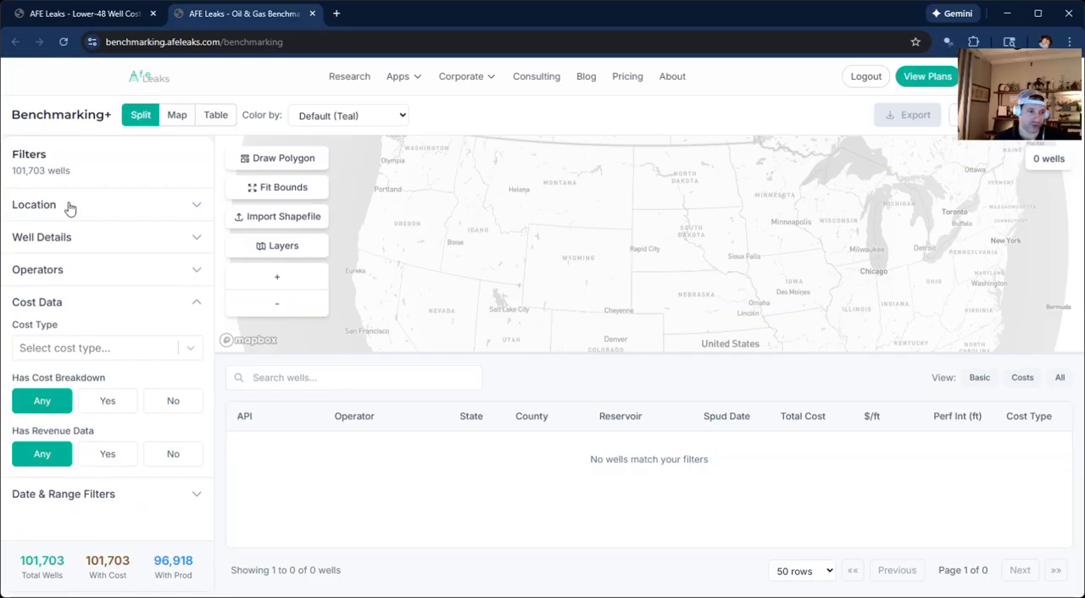
left_click(75, 240)
left_click(74, 240)
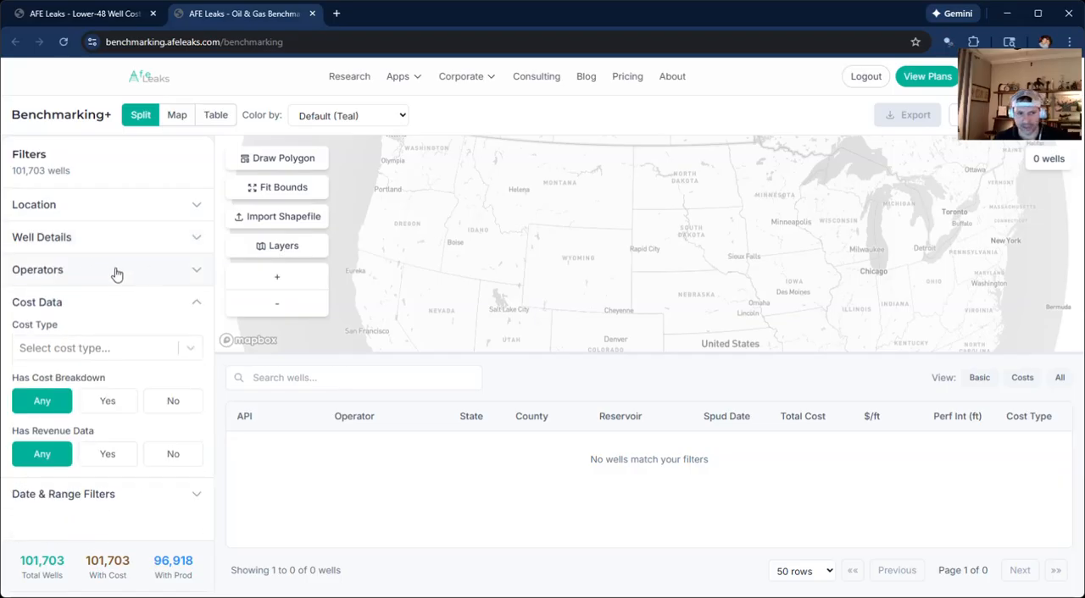
left_click(185, 302)
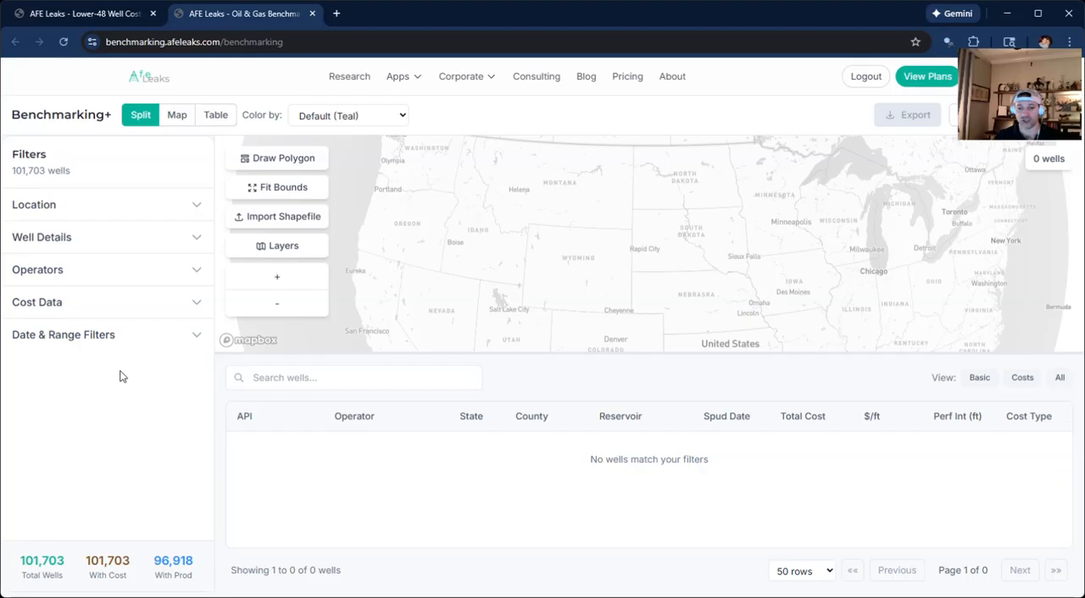
Filter the wells by state to UT and collapse the Location filters again.
left_click(200, 208)
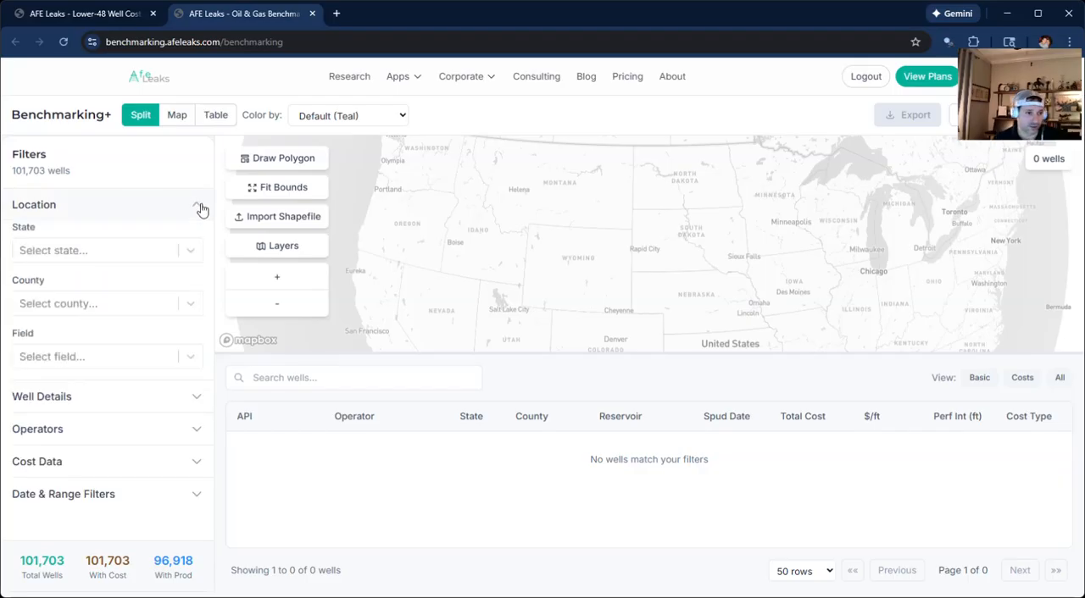
left_click(192, 250)
scroll(136, 373, "down", 3)
scroll(119, 279, "up", 3)
scroll(122, 322, "down", 3)
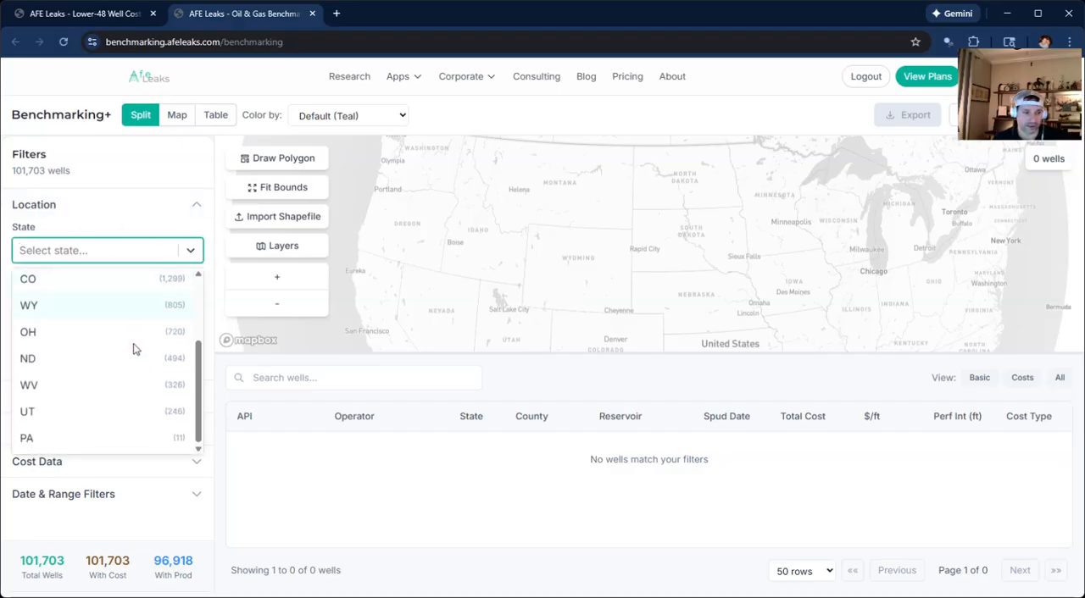
left_click(90, 415)
left_click(190, 208)
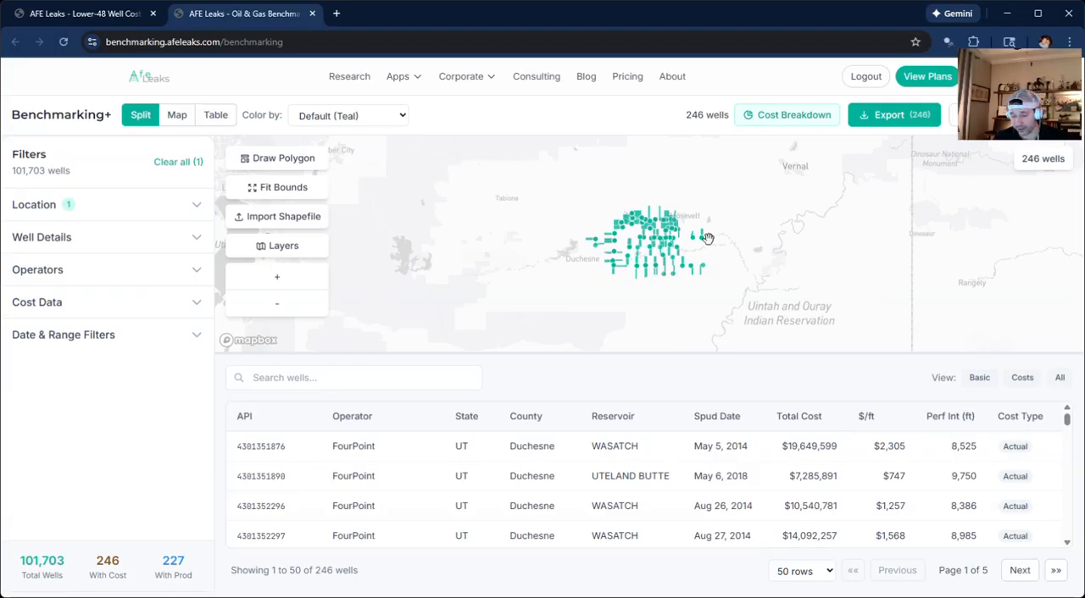
Turn on the PLSS Grid layer over the Utah wells on the map.
scroll(668, 248, "up", 3)
scroll(610, 188, "up", 2)
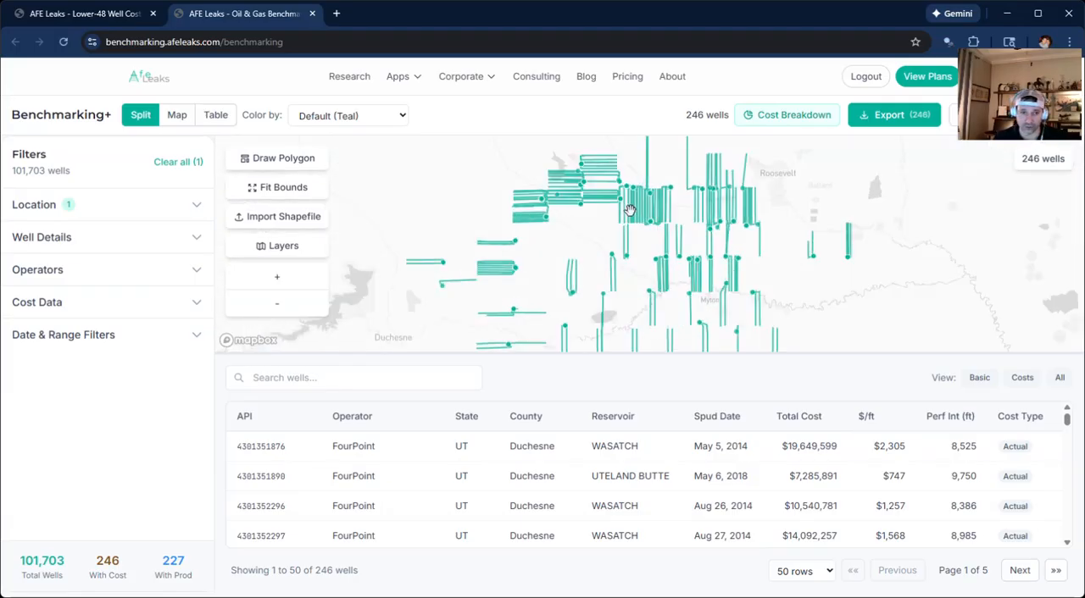
left_click(276, 246)
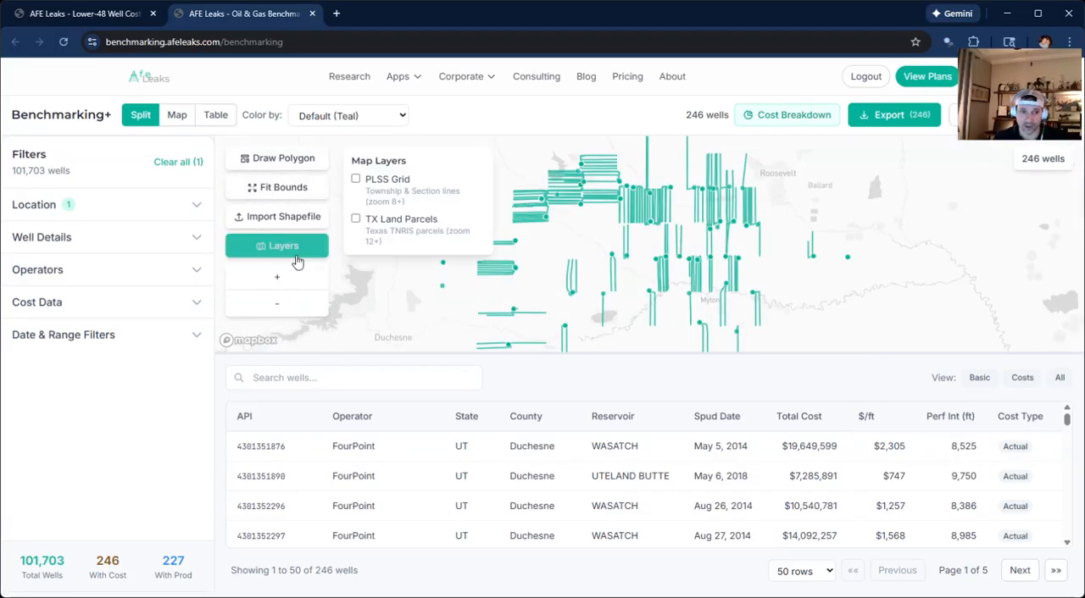
left_click(385, 180)
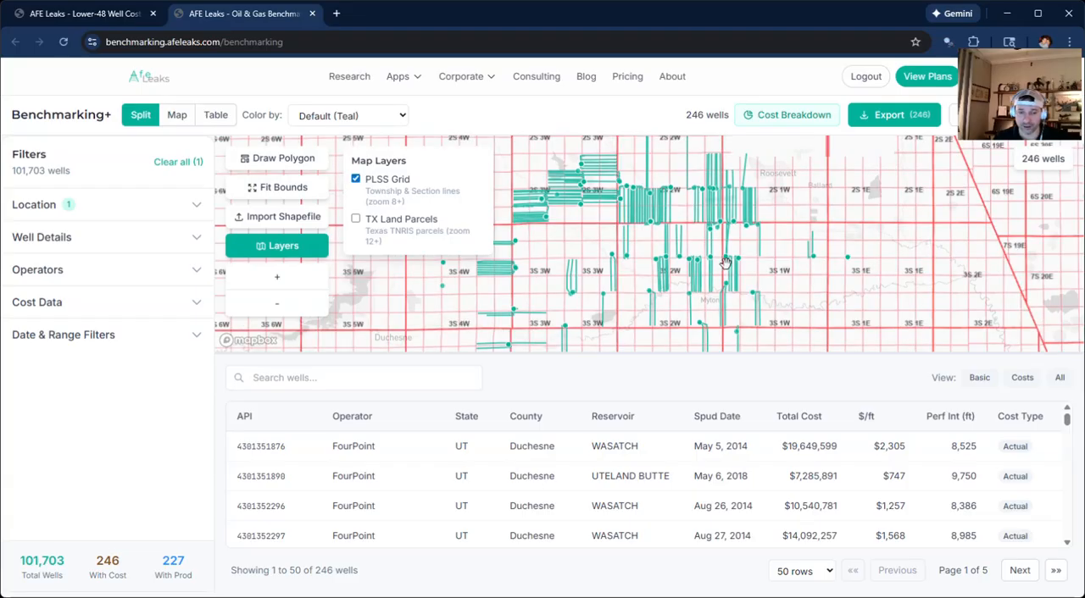
scroll(550, 212, "down", 1)
scroll(559, 219, "up", 2)
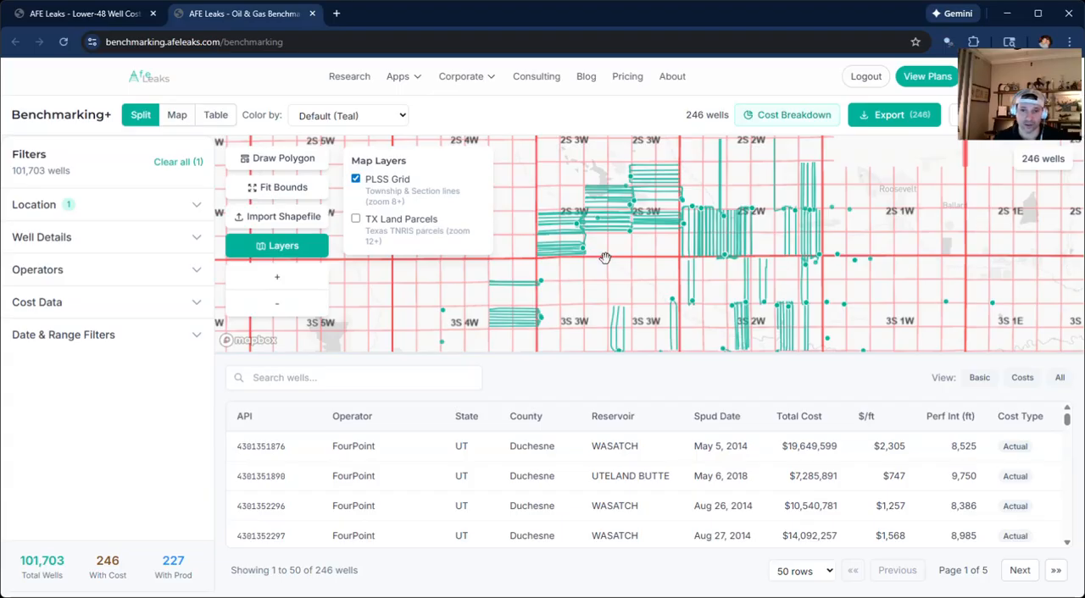
scroll(762, 279, "down", 3)
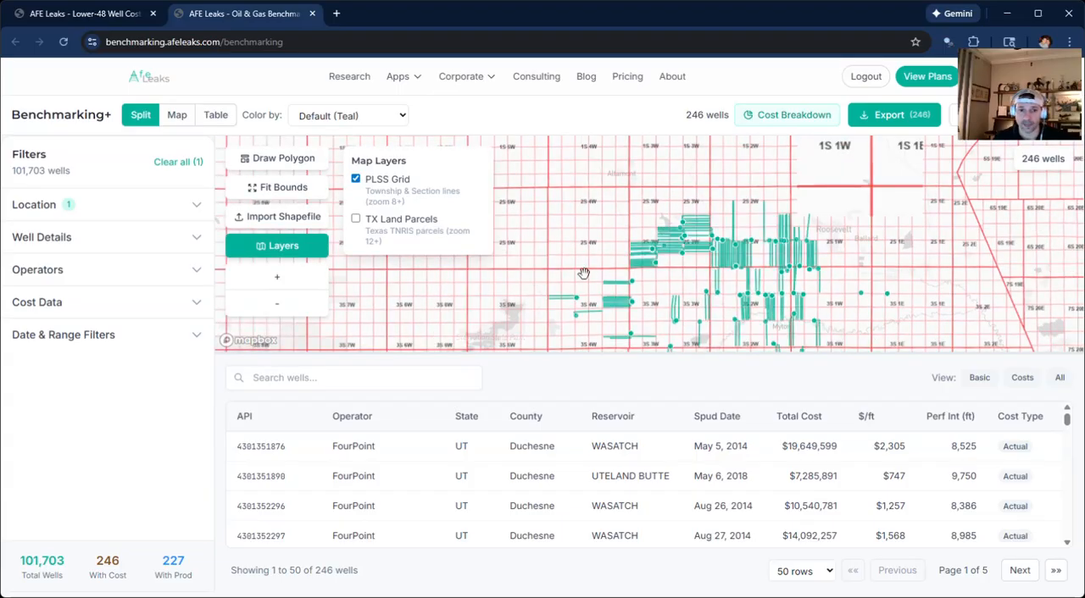
Import the sm_uinta shapefile onto the map, set its opacity to 12%, and hide the map layer options.
left_click(282, 217)
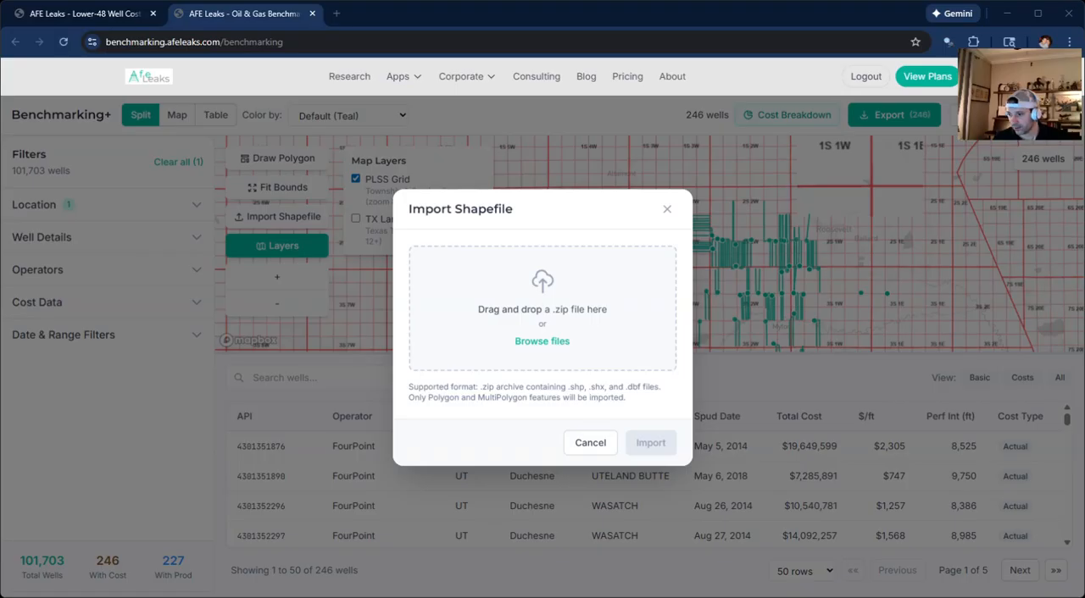
left_click_drag(613, 337, 616, 337)
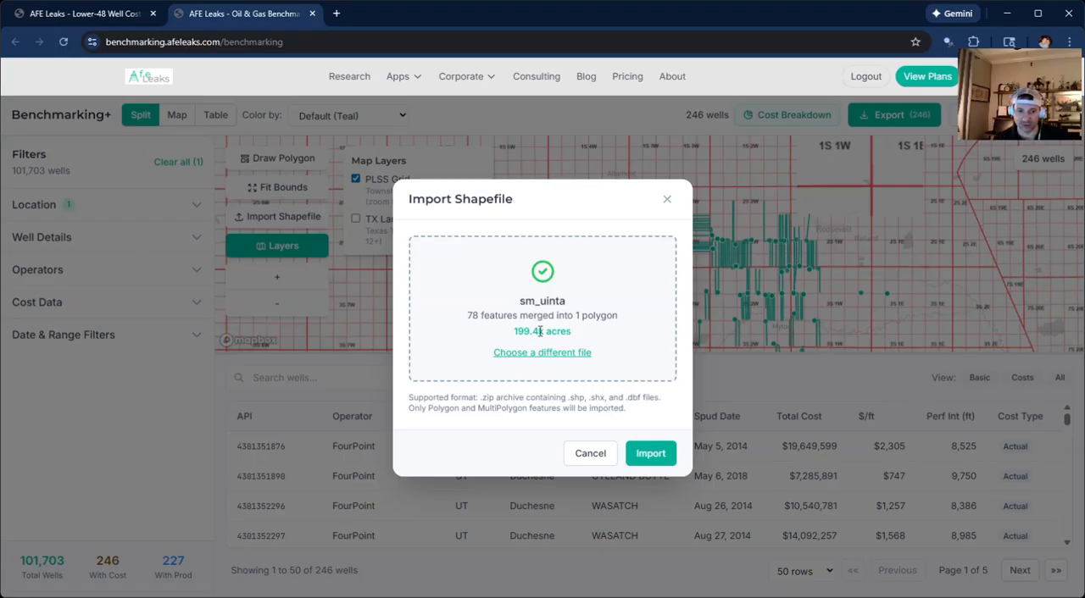
left_click(653, 455)
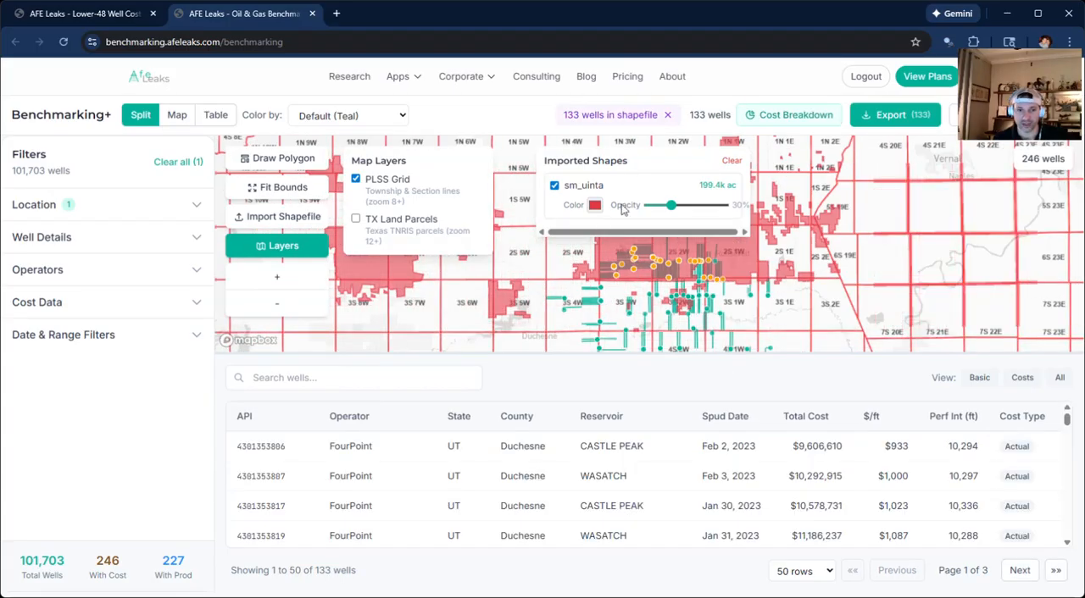
left_click_drag(671, 205, 660, 210)
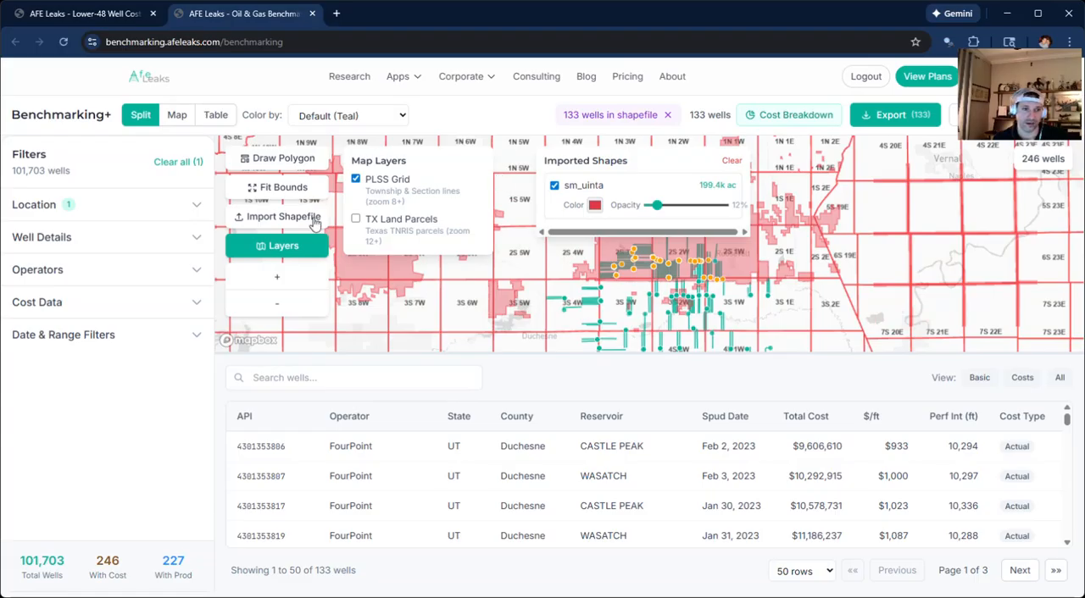
left_click(302, 244)
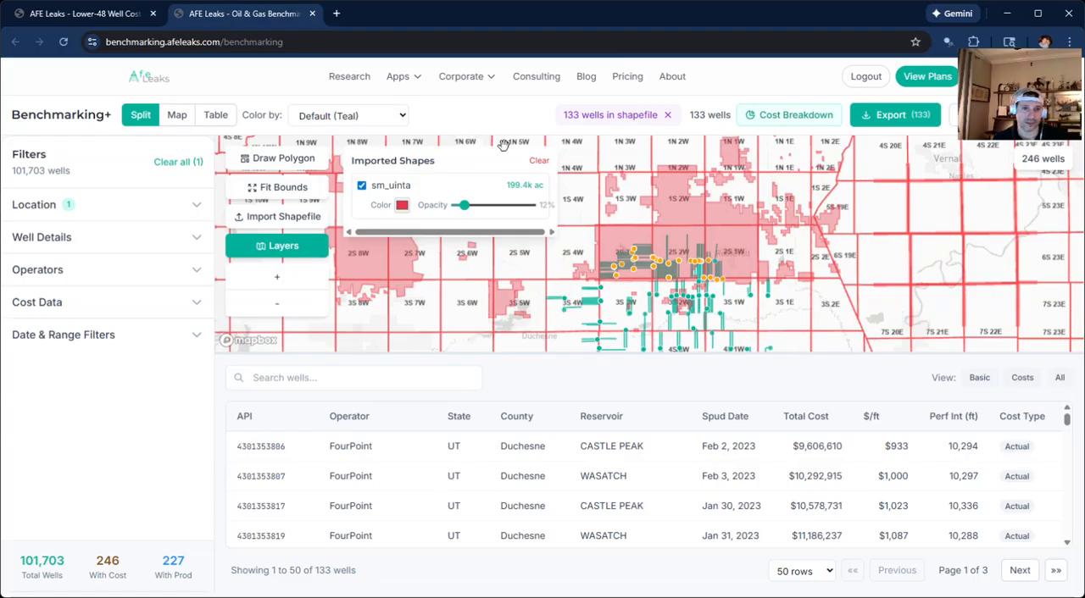
Examine the wells inside the imported sm_uinta acreage, both on the map and in the well table.
scroll(539, 328, "down", 2)
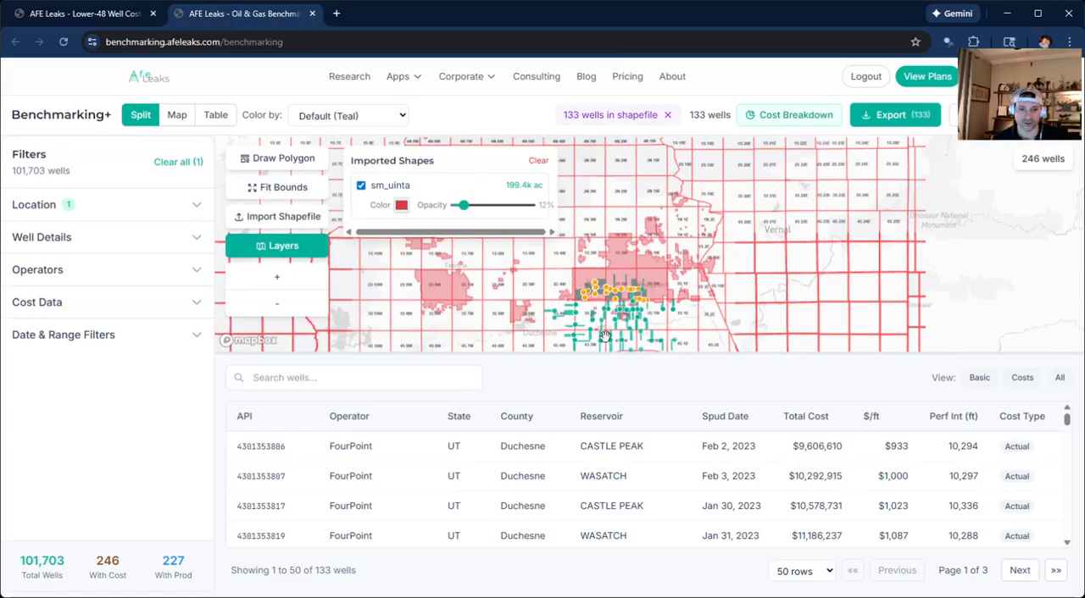
scroll(606, 296, "up", 2)
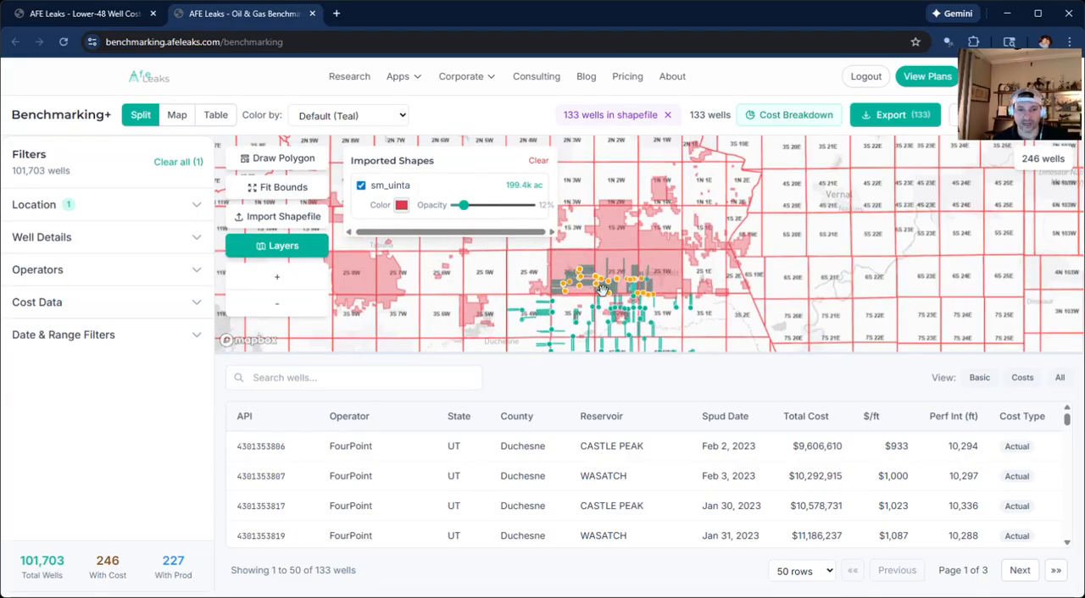
scroll(607, 298, "up", 2)
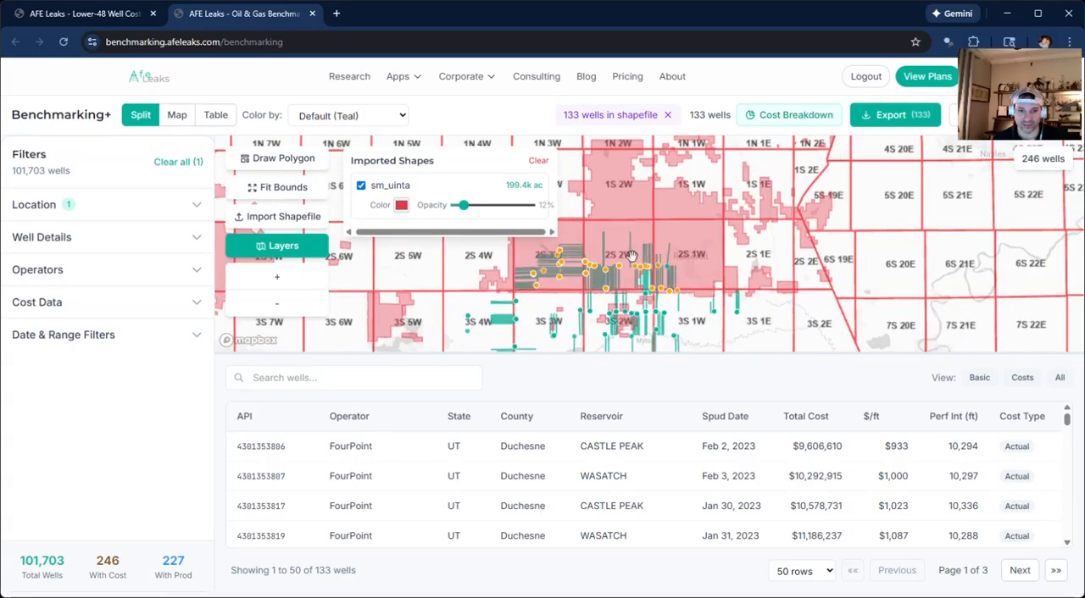
scroll(605, 266, "down", 1)
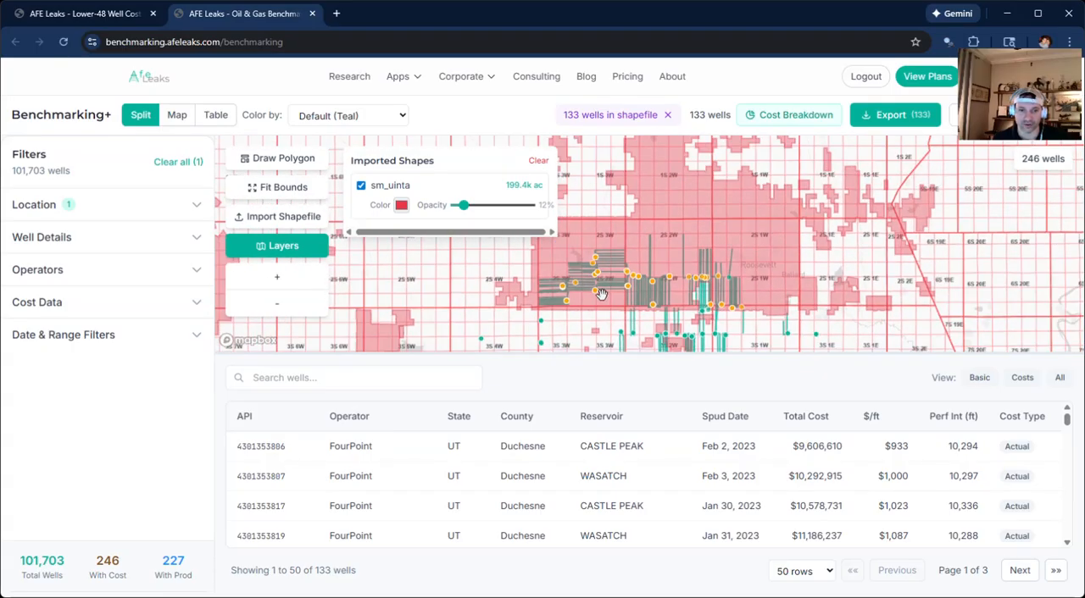
scroll(631, 301, "down", 2)
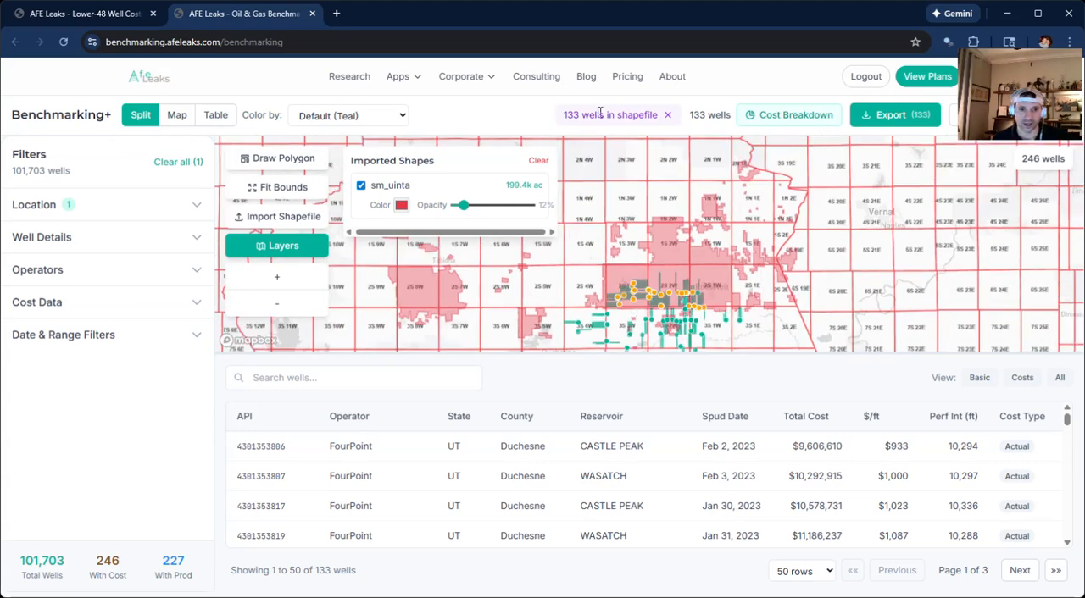
scroll(620, 275, "down", 3)
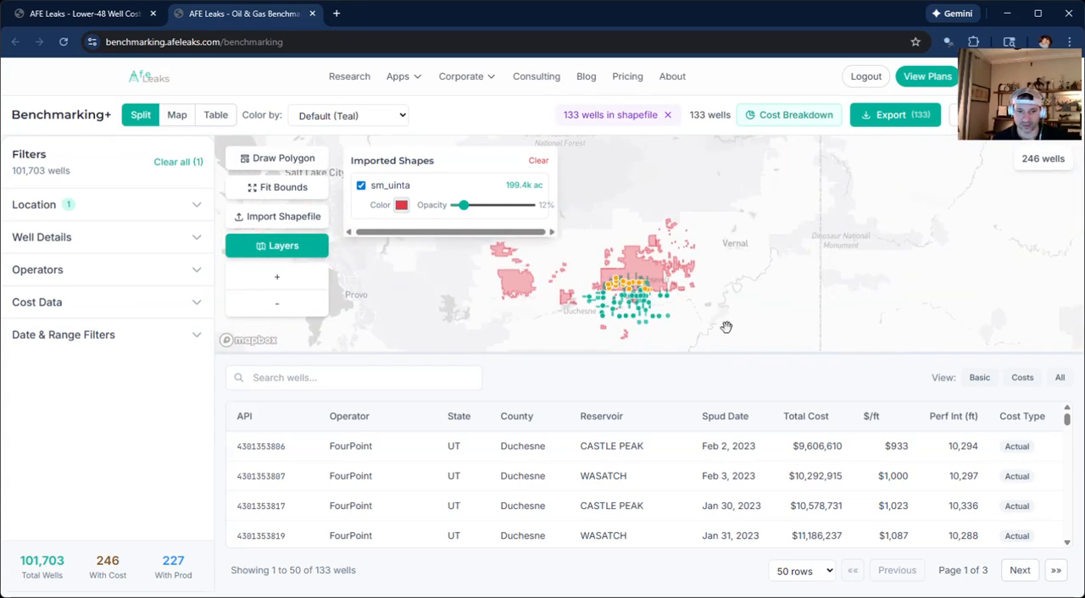
scroll(613, 339, "up", 2)
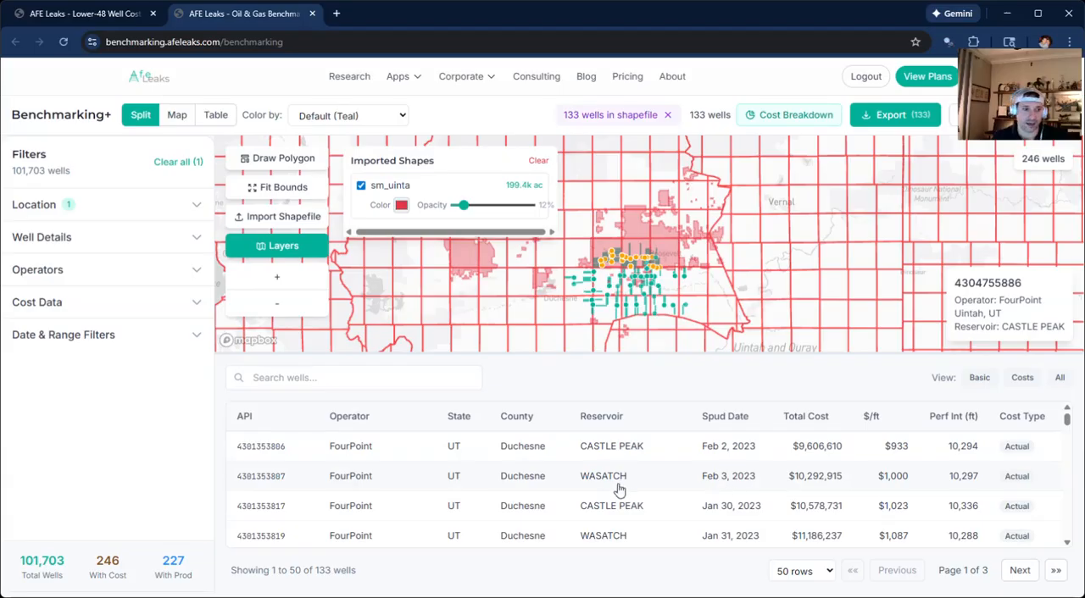
scroll(610, 495, "down", 10)
scroll(511, 498, "down", 8)
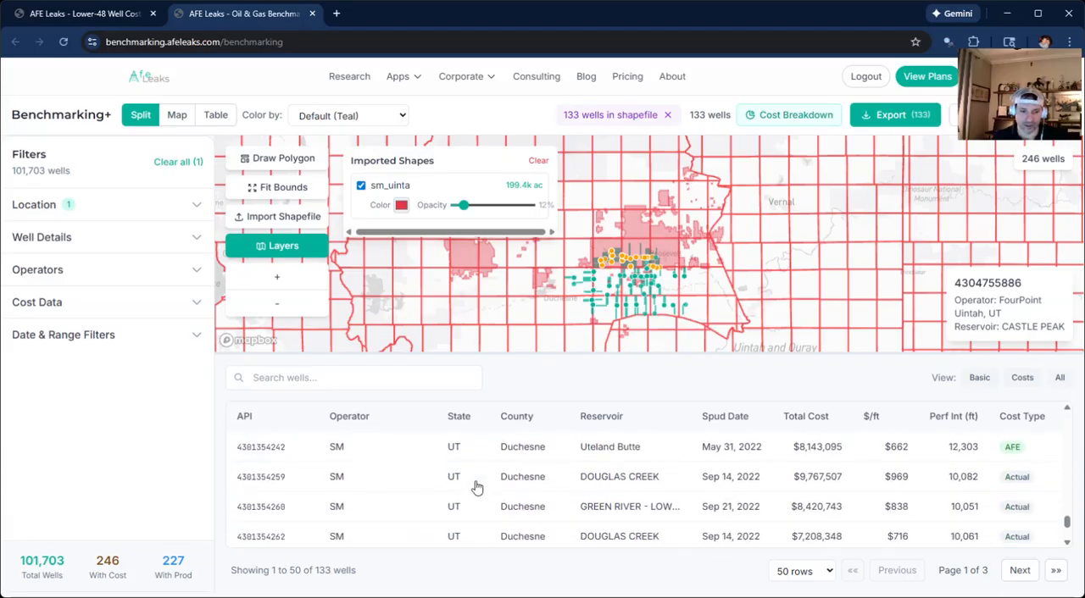
scroll(386, 508, "up", 18)
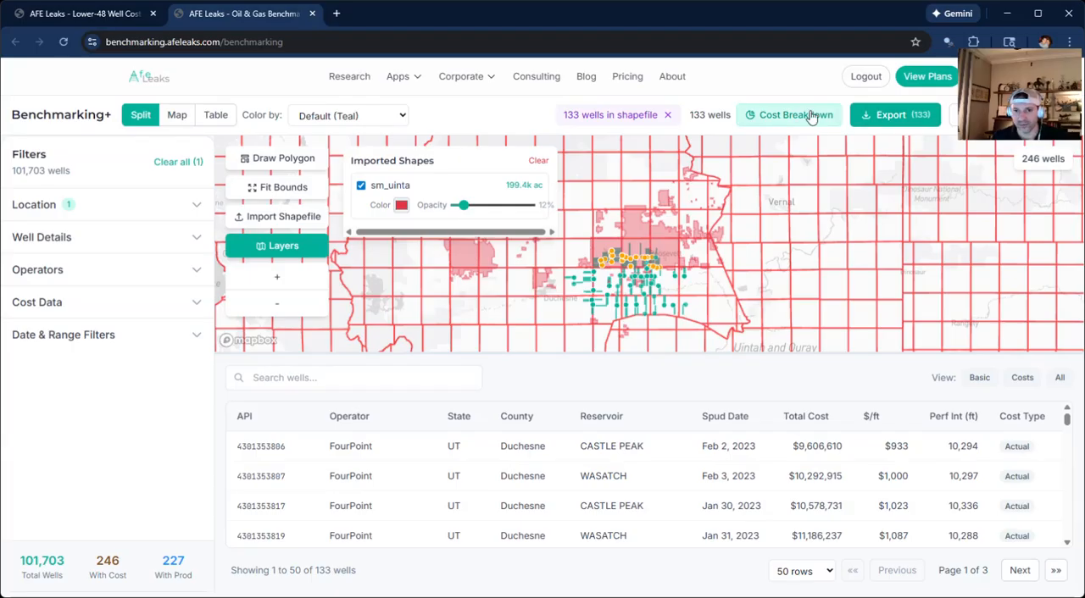
Review the Cost Breakdown Analysis for the wells in the shapefile, then close it.
left_click(769, 115)
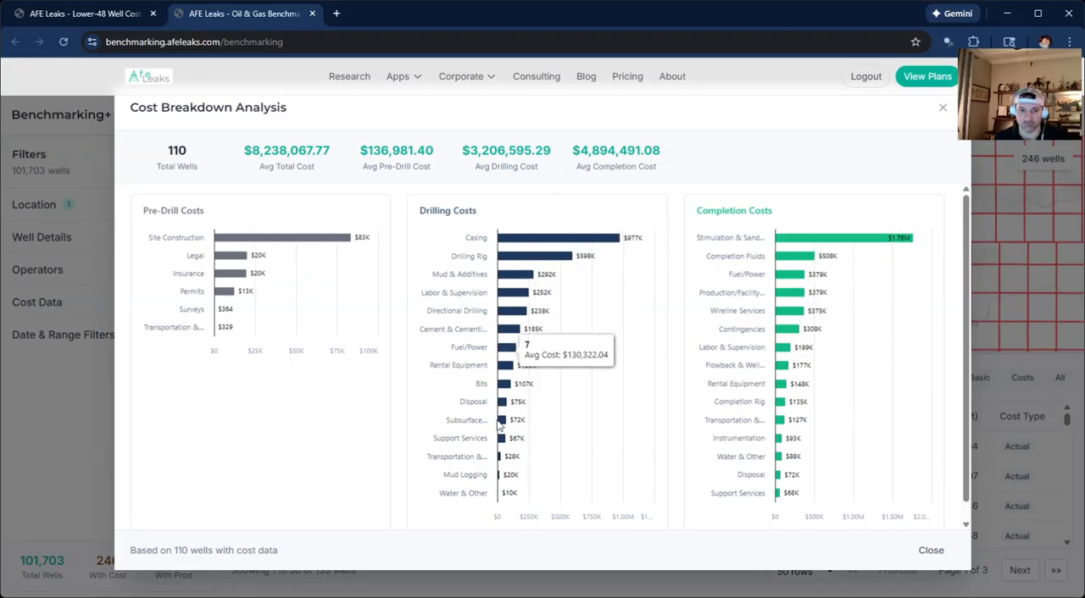
left_click(1033, 199)
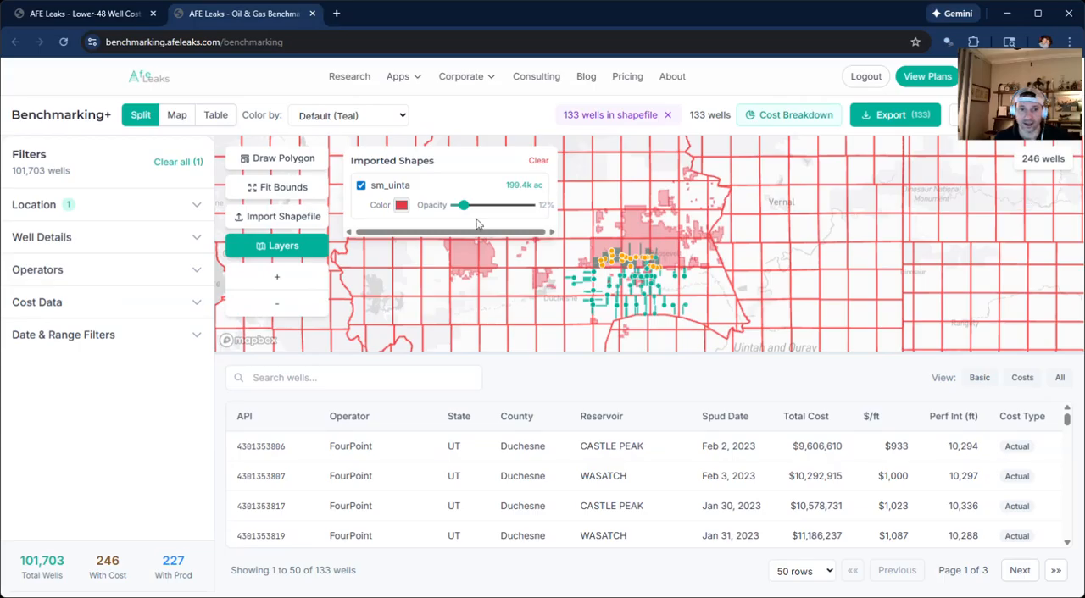
scroll(691, 488, "down", 5)
scroll(693, 503, "up", 5)
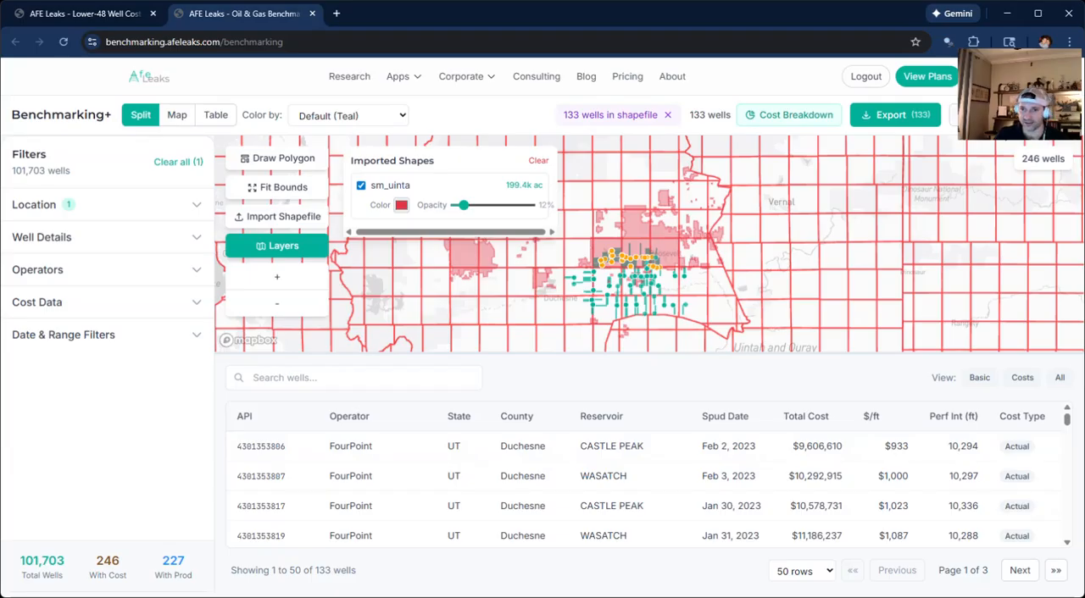
Open the chart builder and look over the spud date, first production date and perf interval filters.
left_click(966, 114)
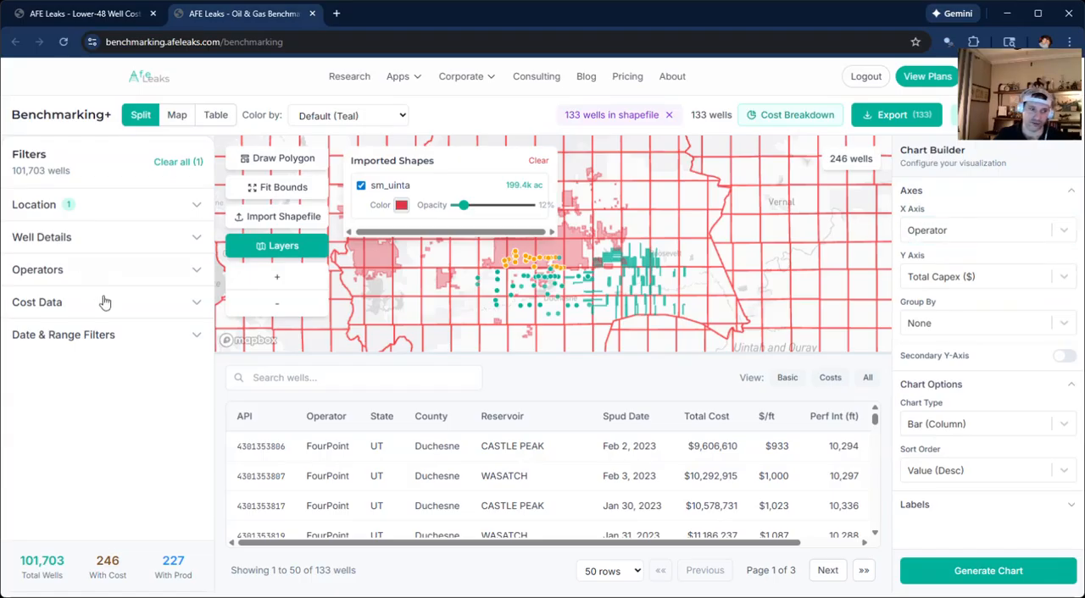
left_click(108, 339)
scroll(101, 440, "down", 3)
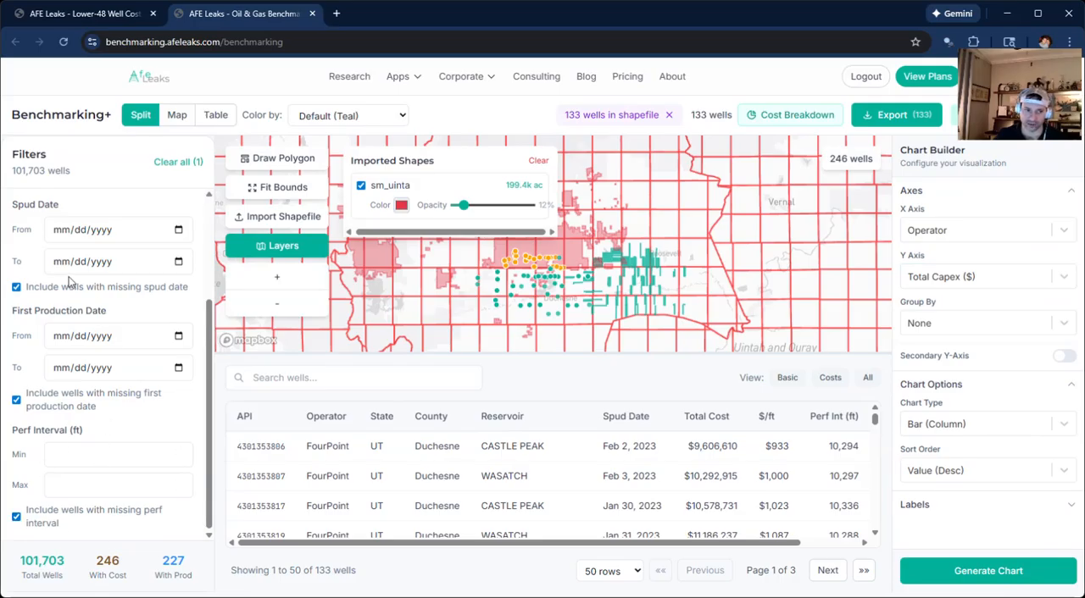
scroll(80, 287, "up", 2)
left_click(102, 335)
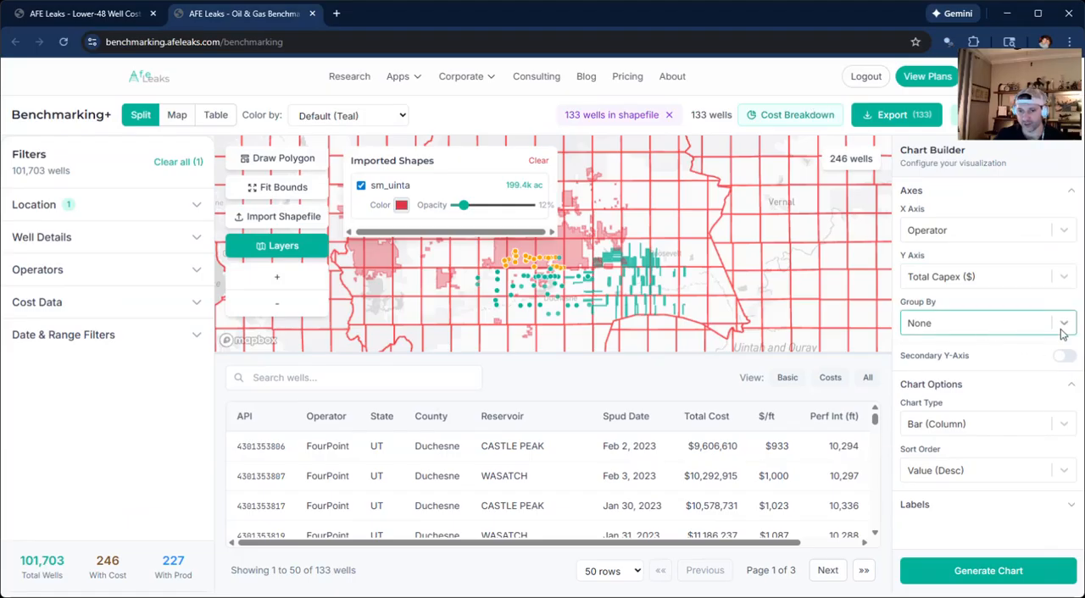
Set the chart's X axis to First Prod Year and group the data by Operator.
left_click(1063, 230)
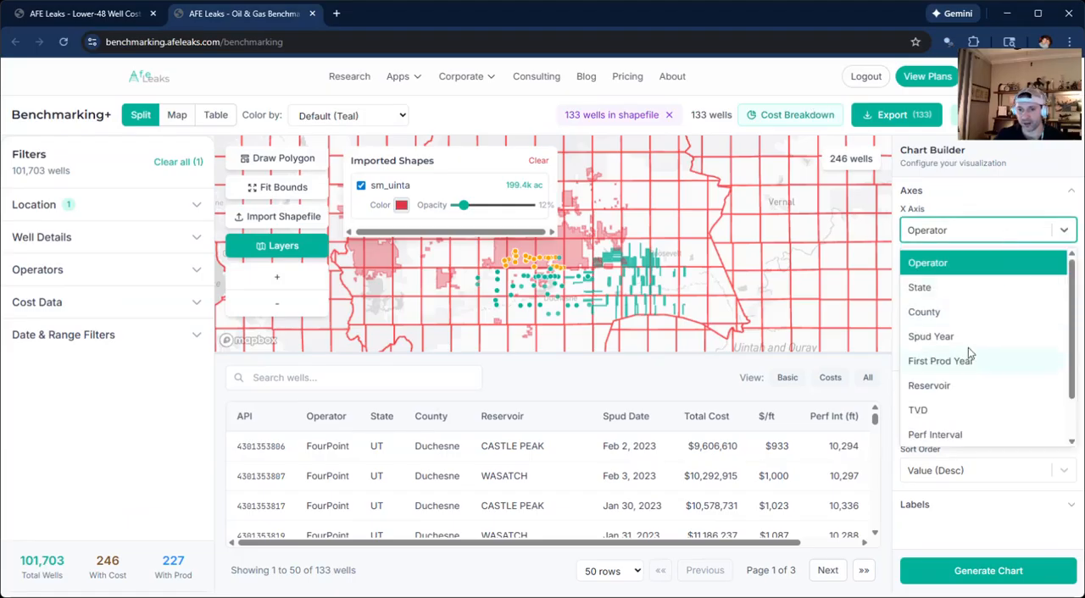
left_click(966, 358)
left_click(983, 323)
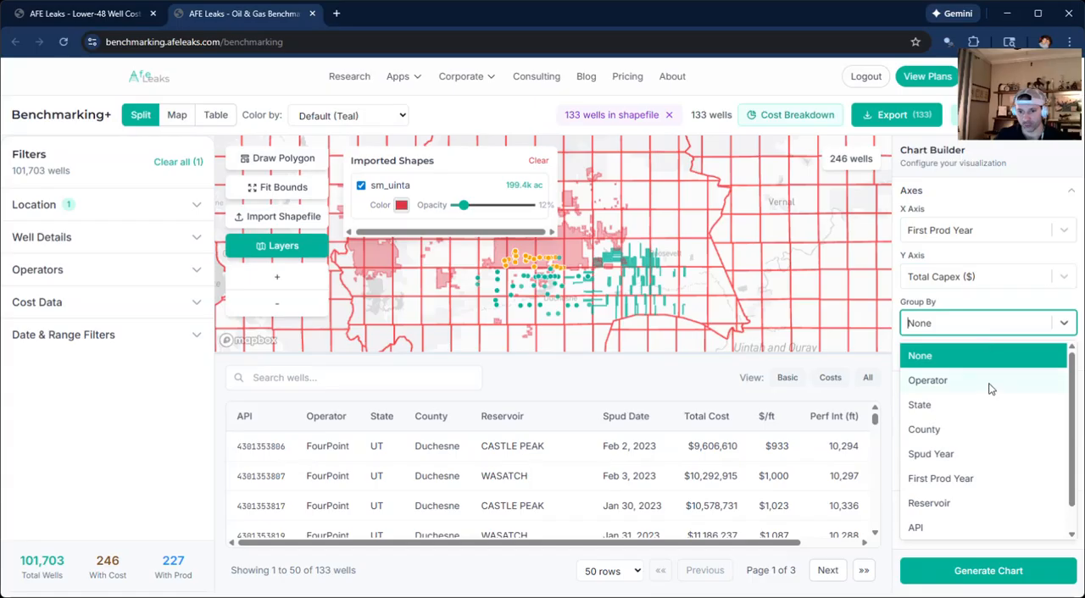
left_click(988, 383)
Enable a secondary Y axis for Well Count and show it as a Scatter series.
left_click(1054, 356)
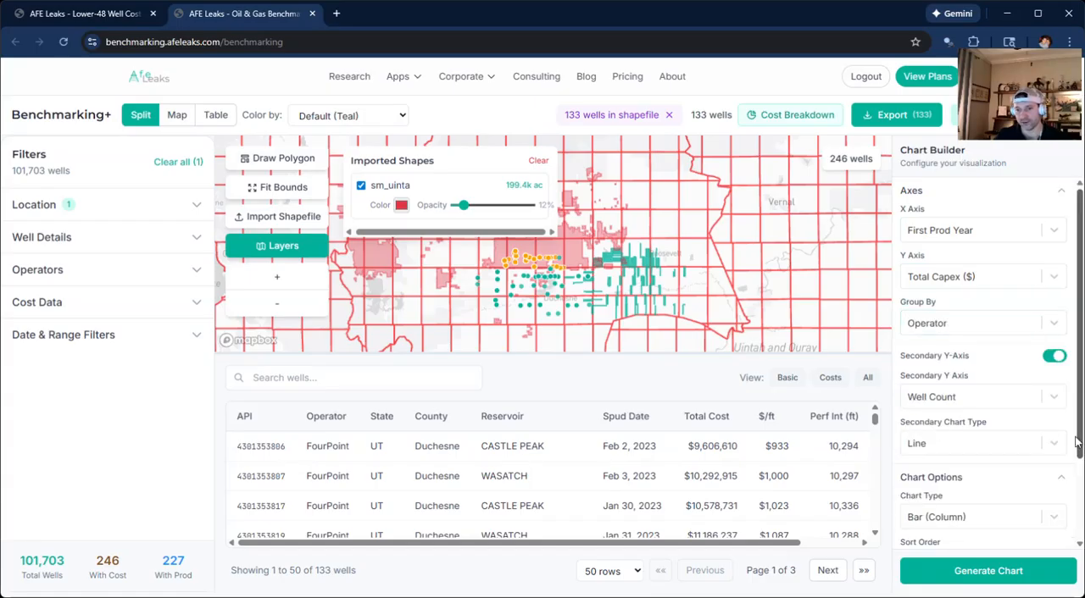
left_click(1015, 443)
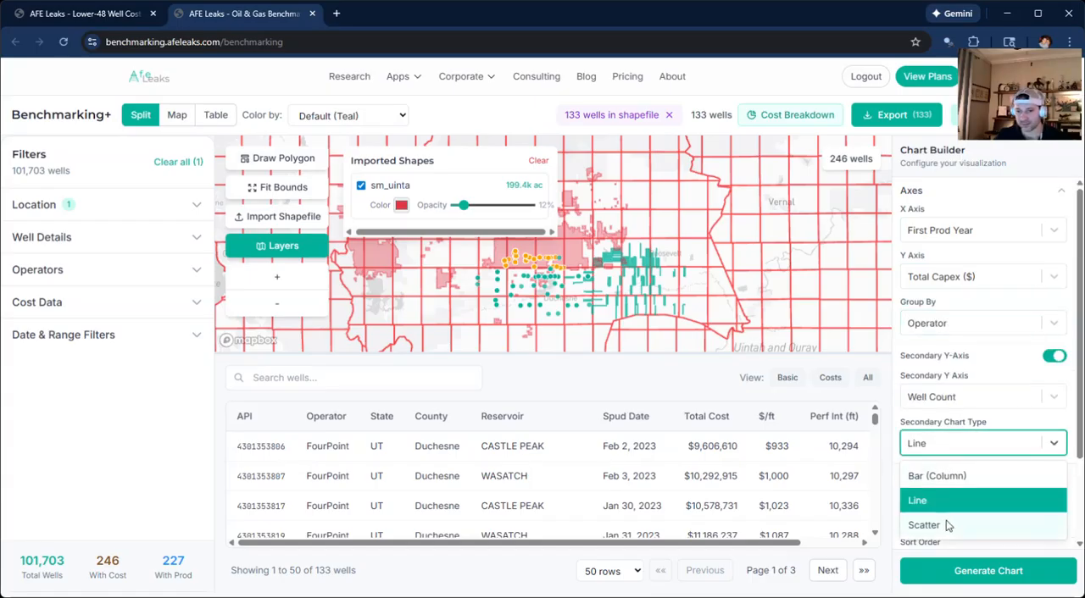
left_click(949, 523)
Title the chart "plot 1" with axis titles x1, y1 and y2, then generate the chart and close it after viewing.
scroll(987, 530, "down", 2)
left_click(936, 539)
scroll(974, 474, "down", 2)
left_click(953, 388)
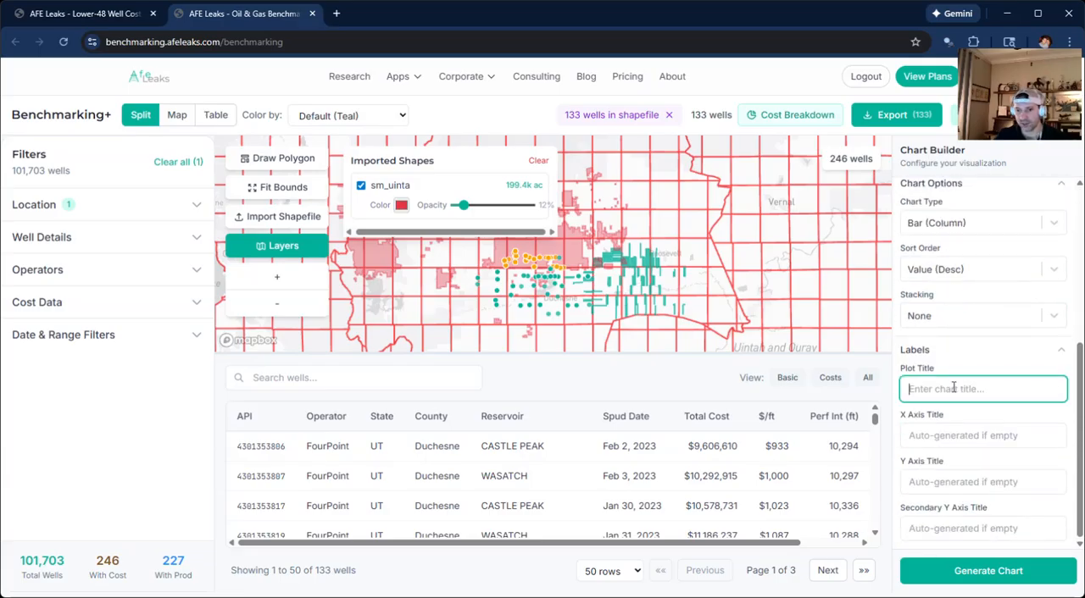
type("plot 1")
key("Tab")
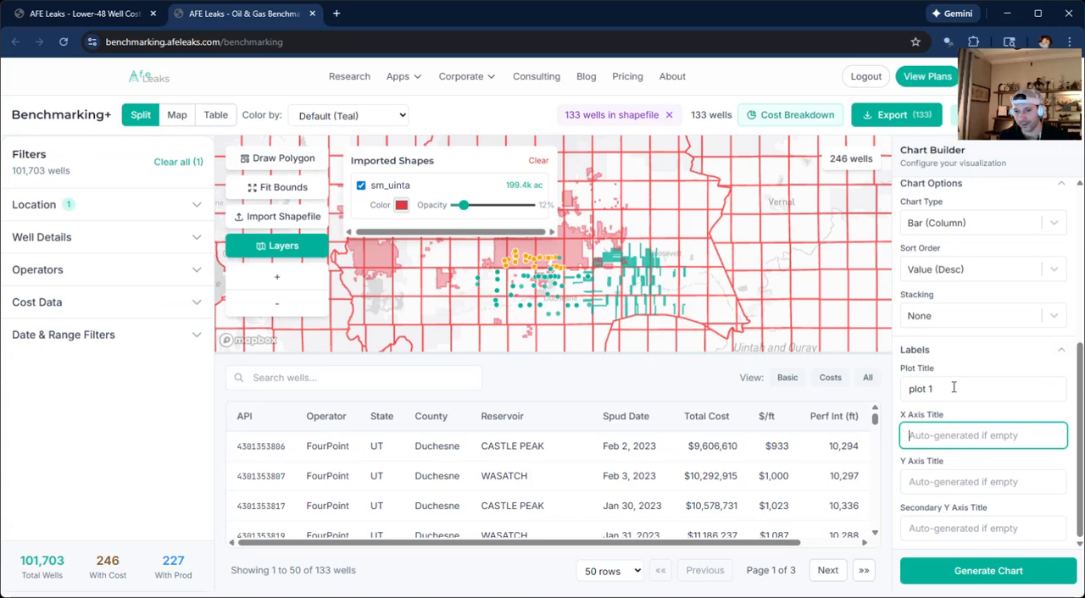
type("x1")
key("Tab")
type("y")
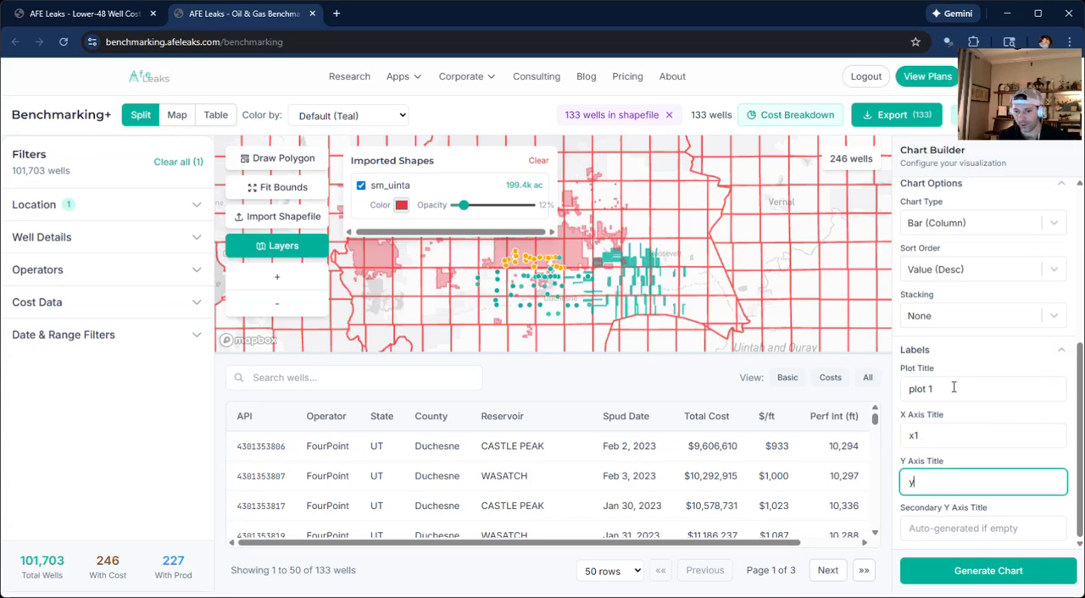
key("Tab")
type("y")
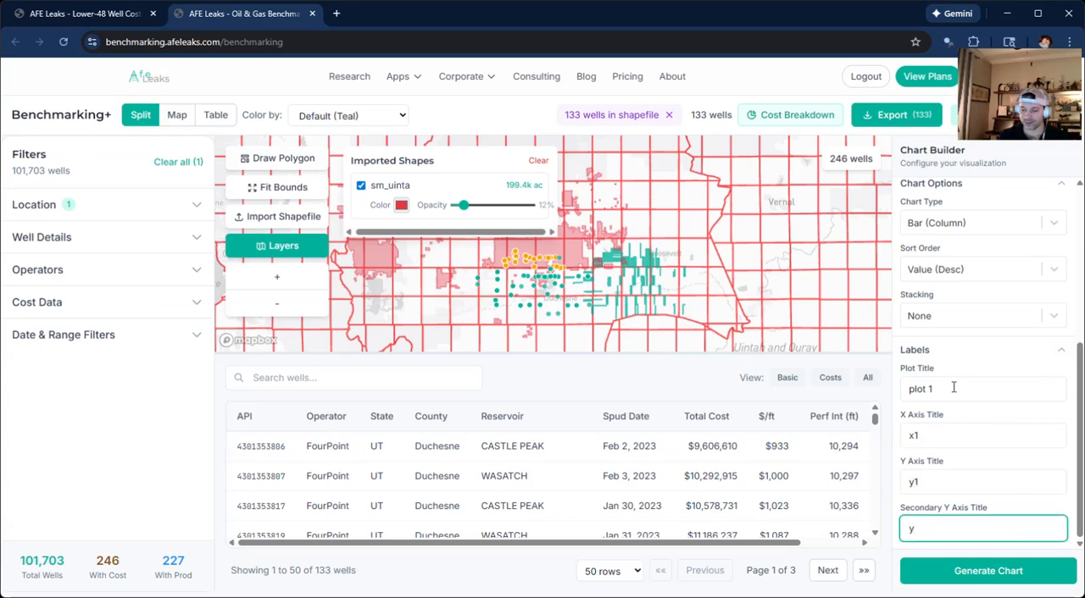
left_click(962, 583)
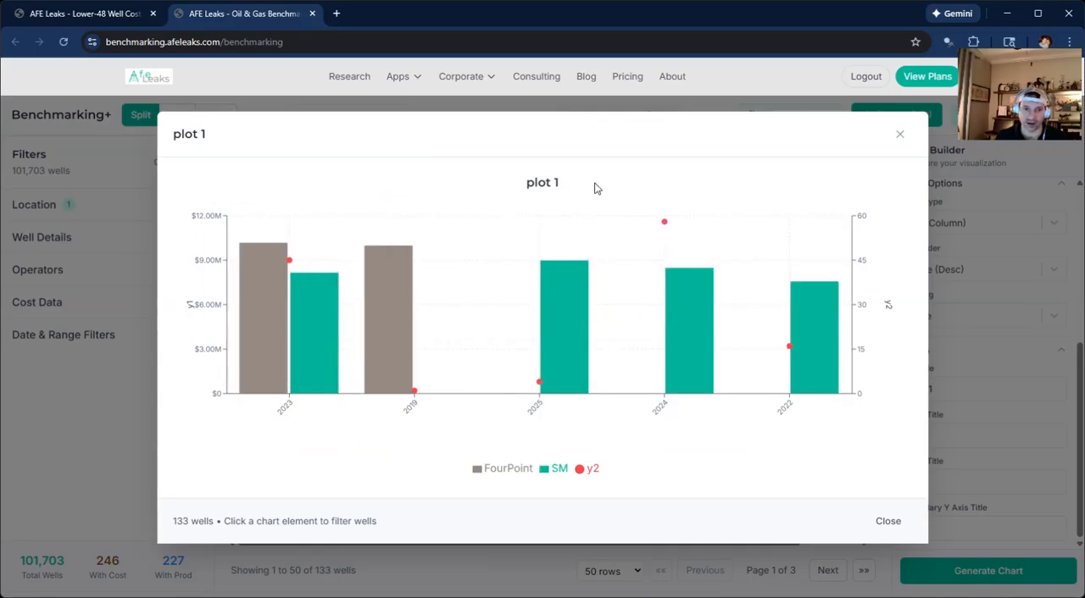
left_click(968, 293)
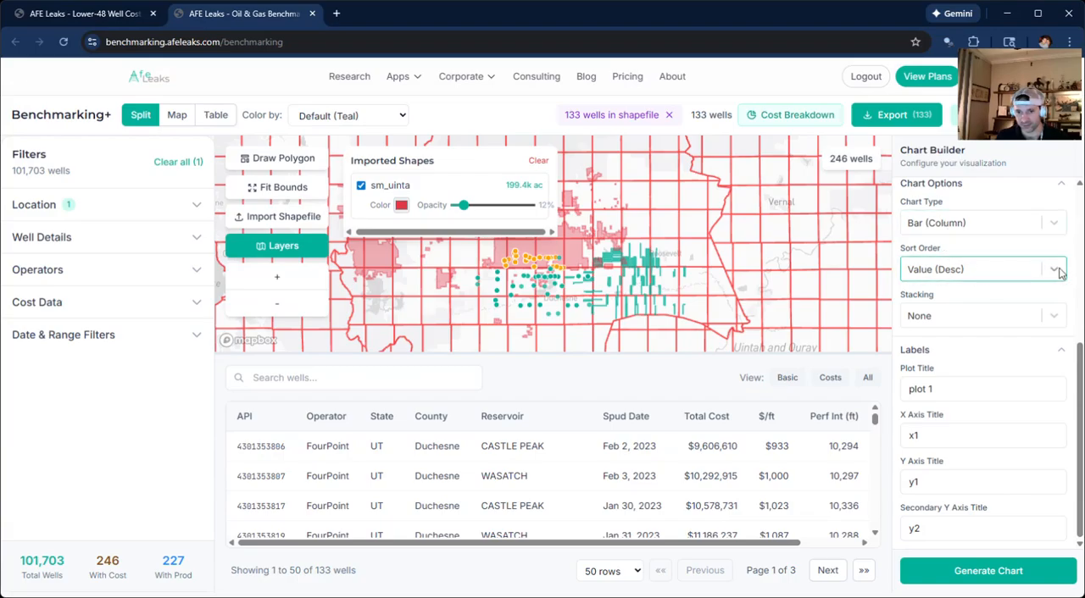
Set the chart's sort order to Category (A-Z), then regenerate the chart and close it after viewing.
scroll(1055, 281, "up", 2)
left_click(1054, 384)
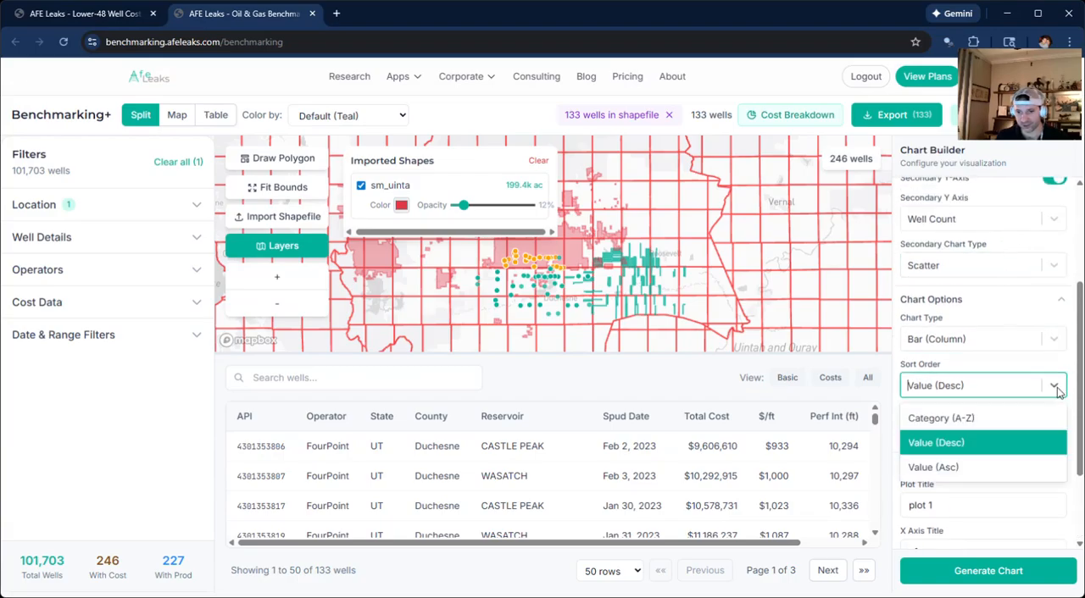
left_click(964, 420)
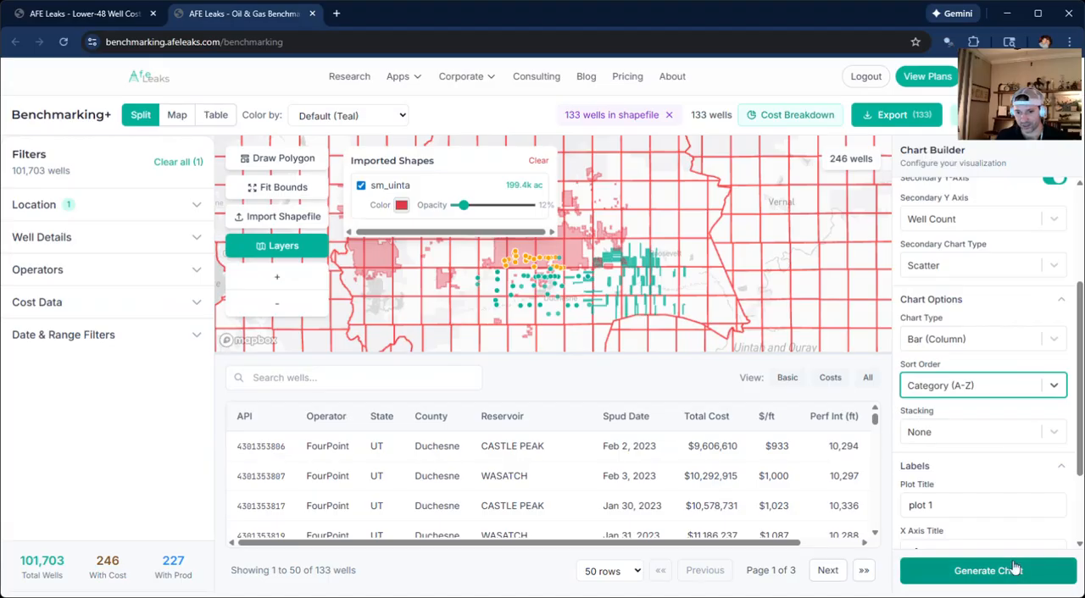
left_click(983, 567)
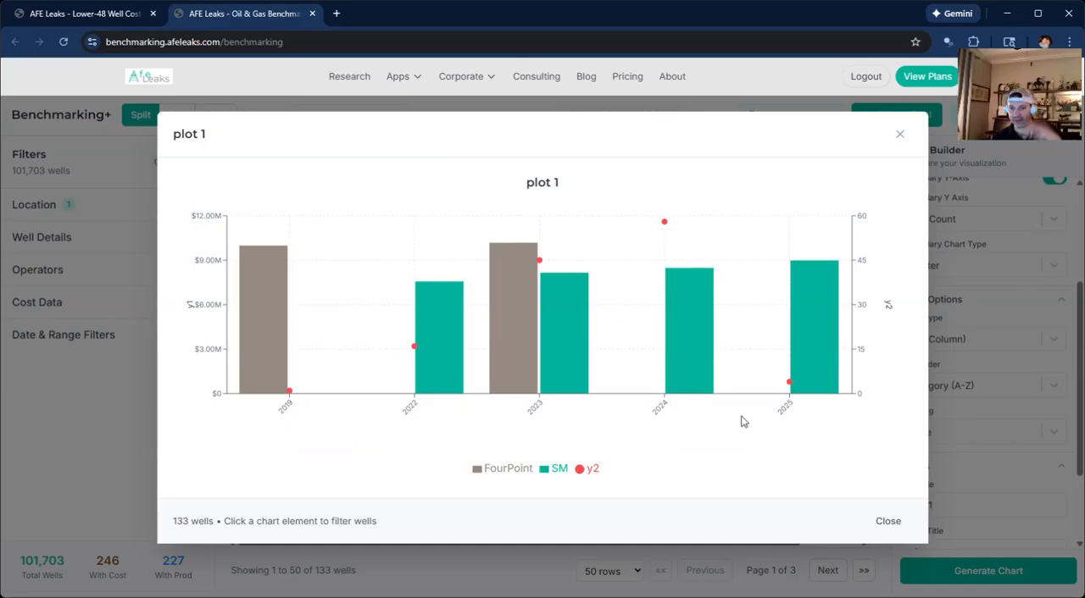
mouse_move(721, 397)
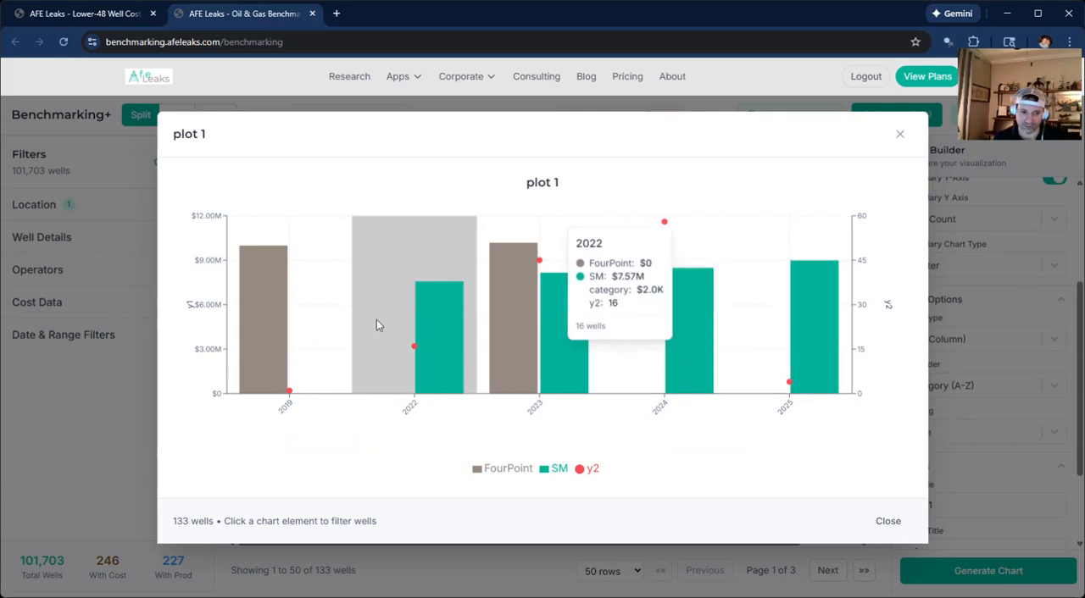
left_click(988, 310)
Switch the chart's Y axis to Component Cost ($) and filter the cost type to AFE, keeping All Types.
scroll(993, 291, "up", 3)
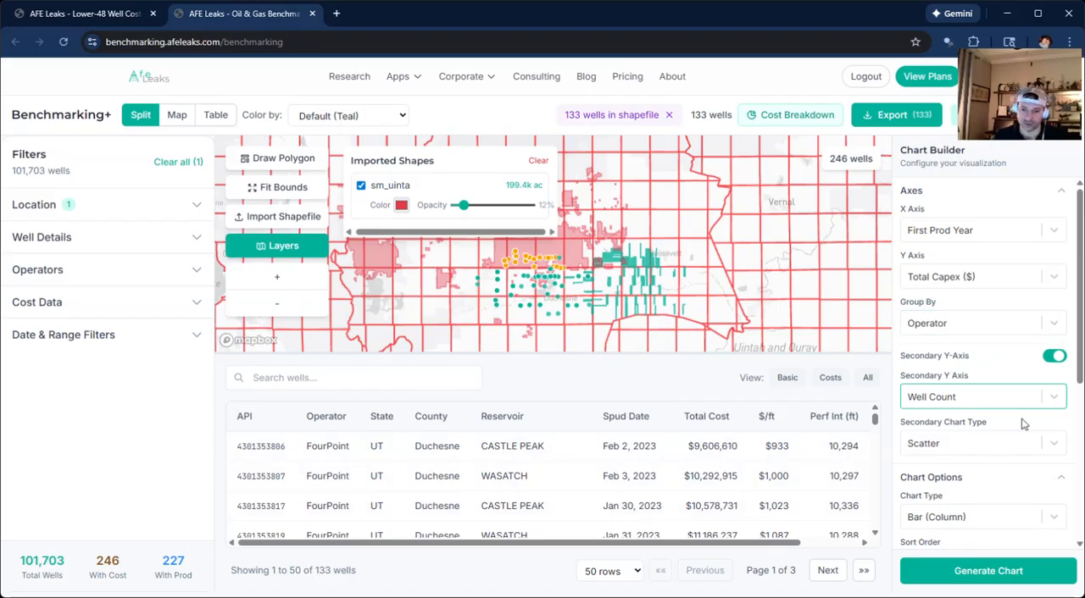
left_click(1046, 276)
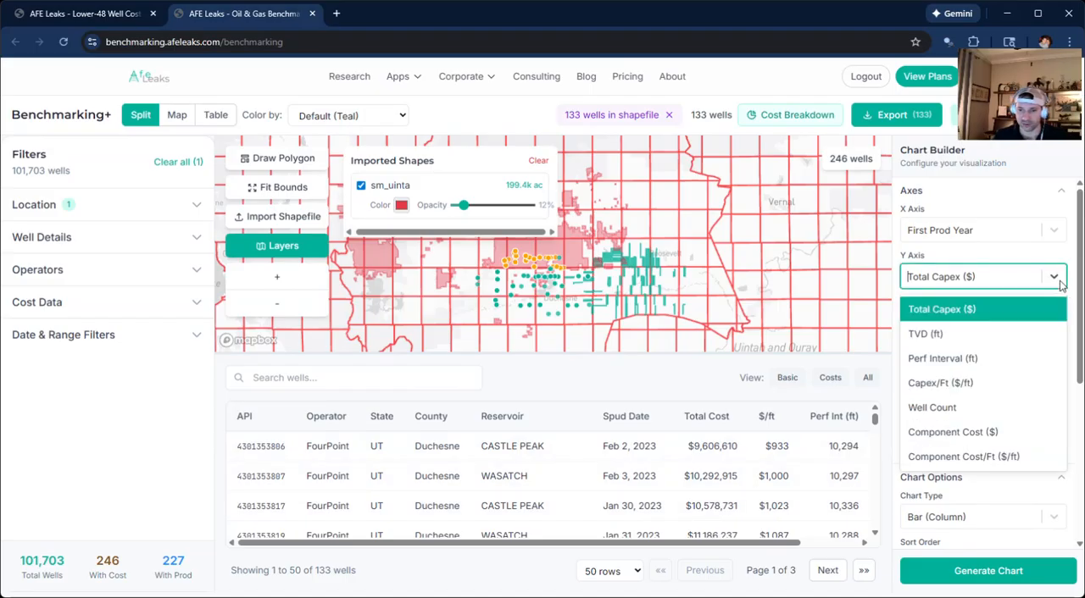
left_click(993, 434)
scroll(1016, 441, "down", 5)
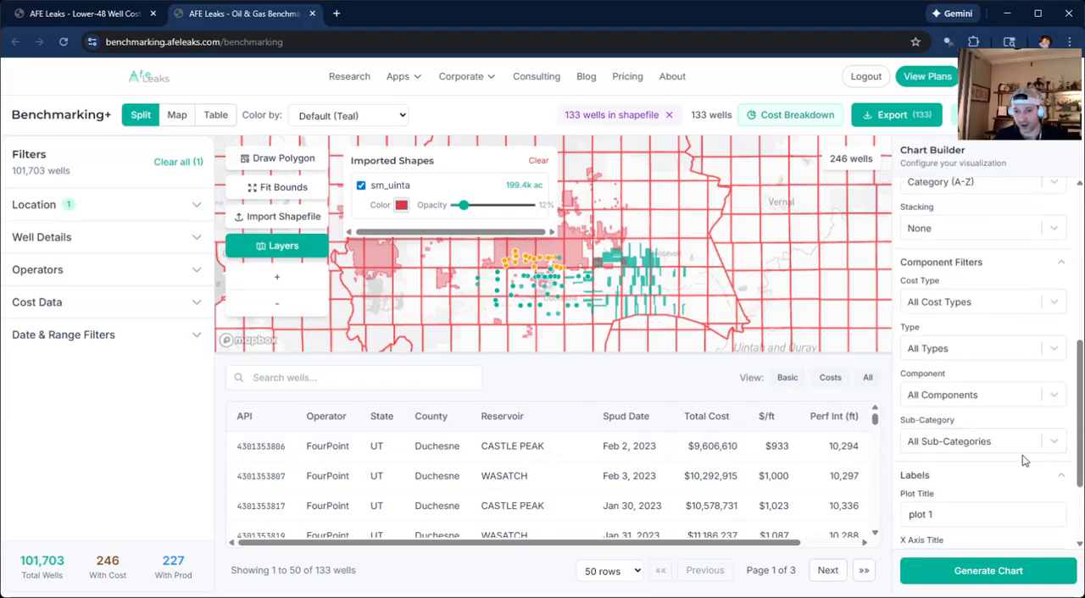
left_click(1060, 309)
left_click(1057, 309)
left_click(1057, 309)
left_click(937, 383)
left_click(1055, 350)
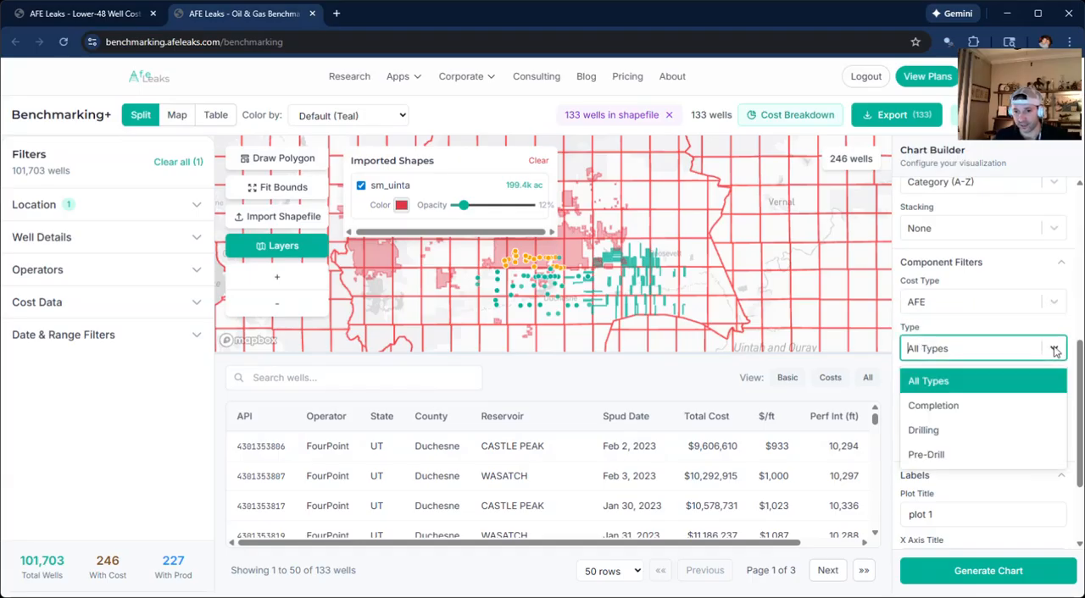
left_click(1053, 381)
Generate the chart for the Casing component, then close the chart and the chart builder.
left_click(1053, 396)
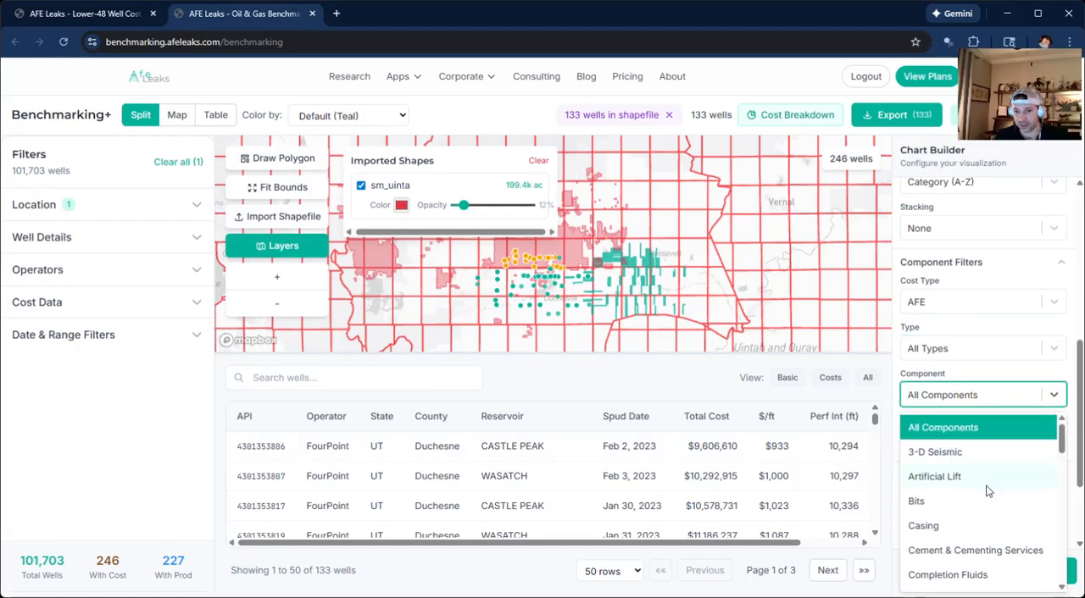
scroll(936, 478, "down", 2)
left_click(928, 460)
left_click(1027, 570)
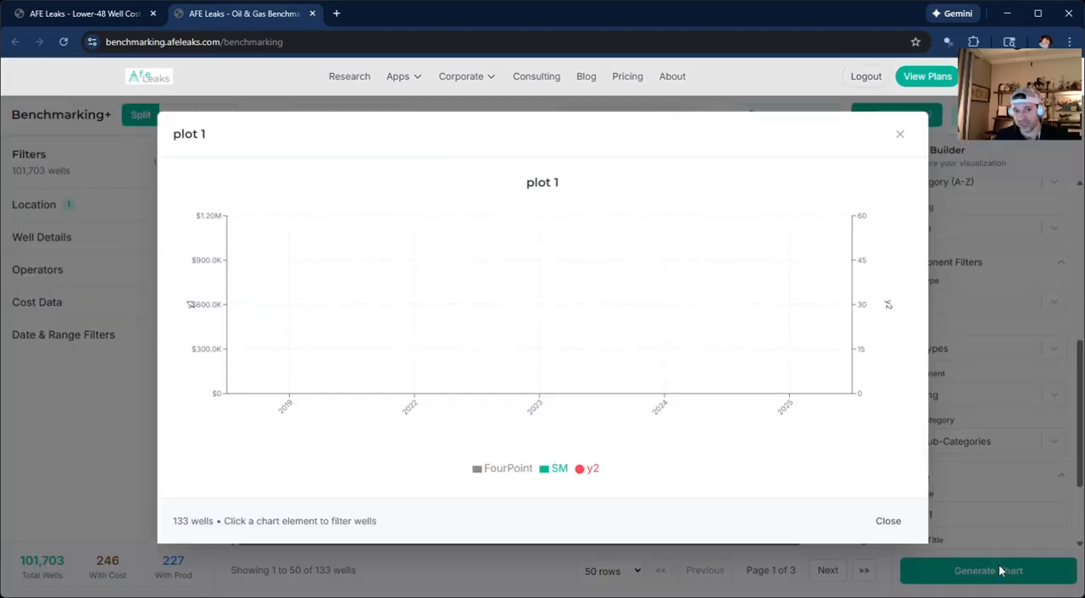
mouse_move(800, 366)
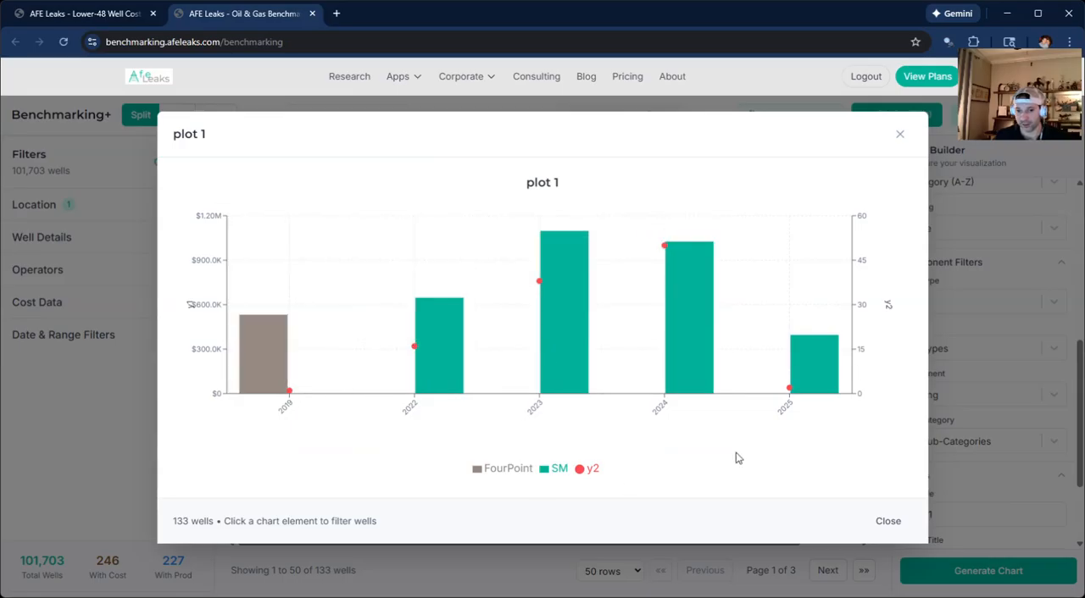
left_click(1003, 275)
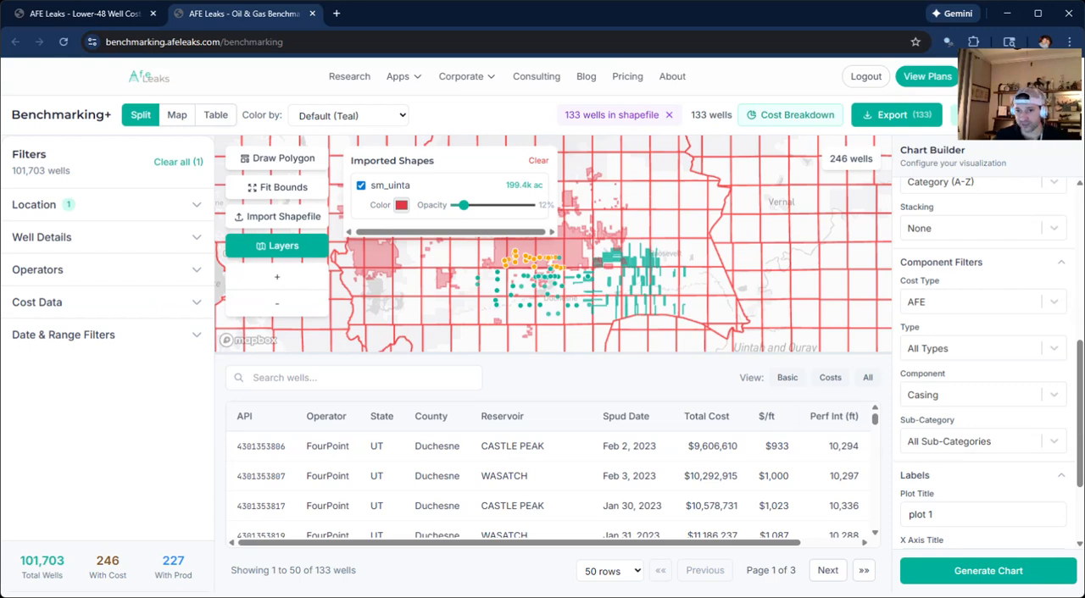
left_click(1009, 115)
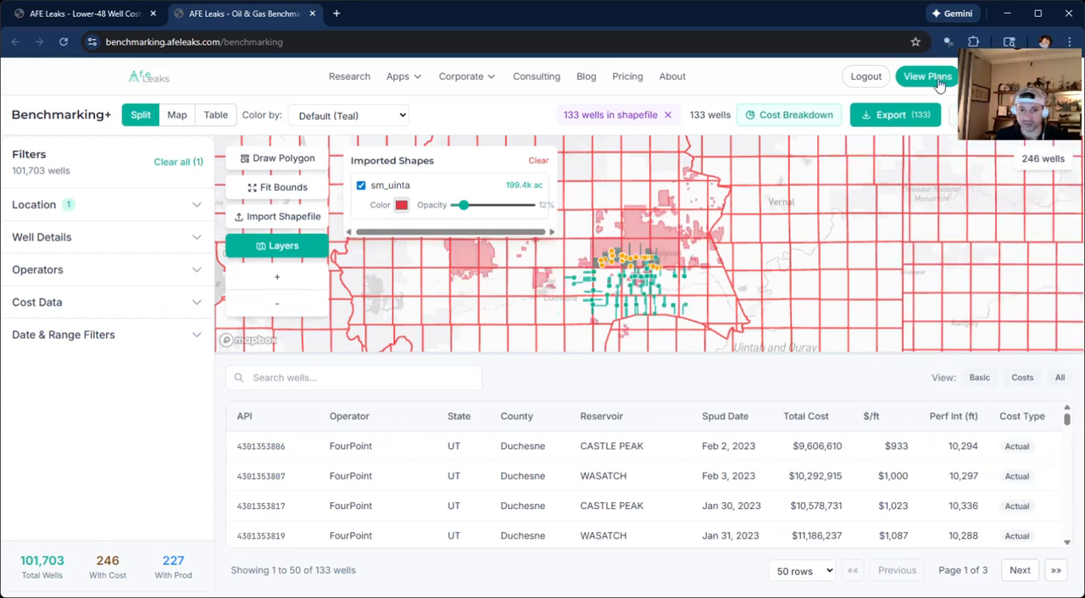
Open the first FourPoint well in the table and examine its overview details.
scroll(961, 509, "down", 1)
scroll(557, 487, "up", 1)
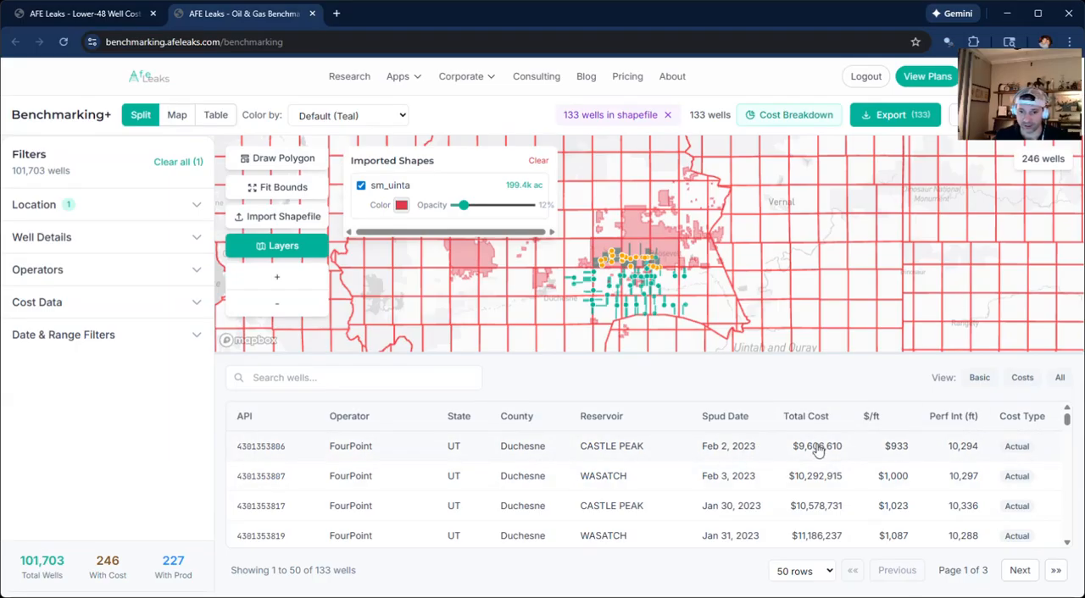
left_click(771, 451)
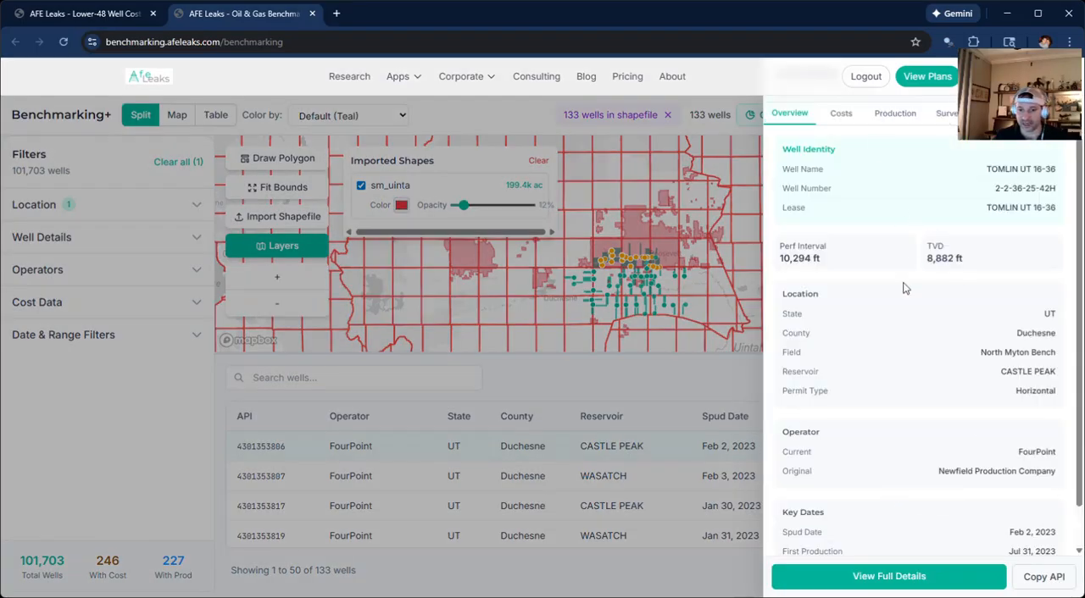
scroll(903, 262, "down", 1)
scroll(895, 294, "up", 1)
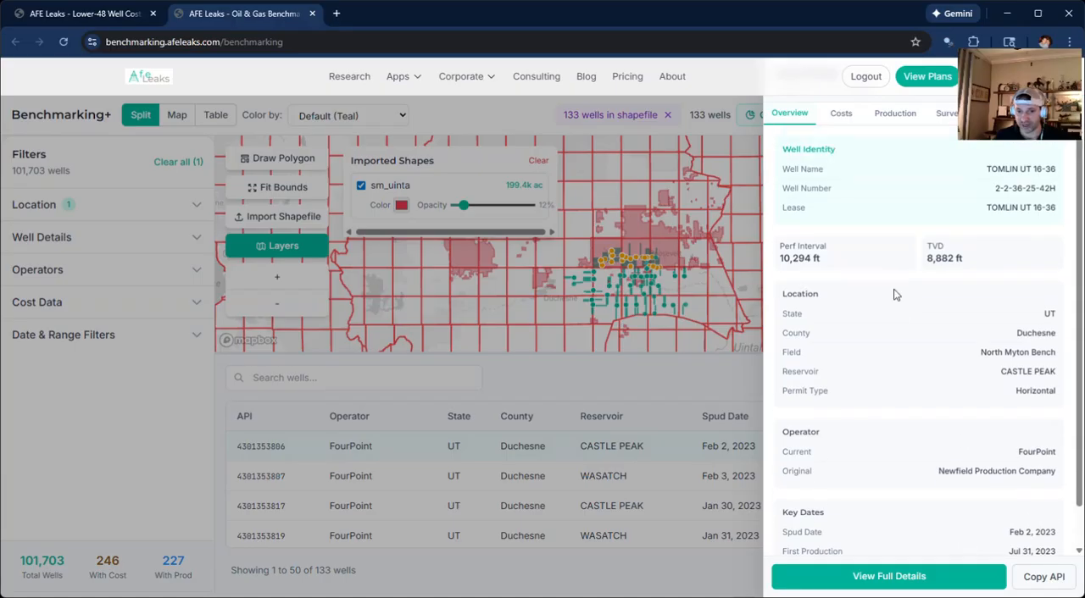
scroll(891, 256, "down", 1)
scroll(847, 339, "up", 1)
Review the well's costs and its source cost PDF, then return to the benchmarking page.
left_click(840, 115)
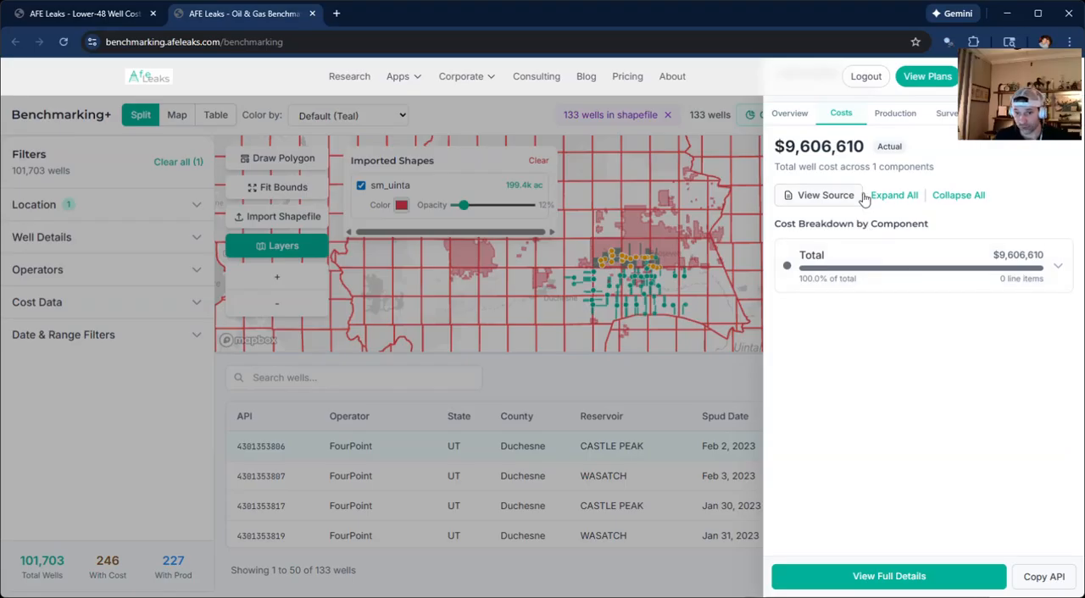
left_click(827, 197)
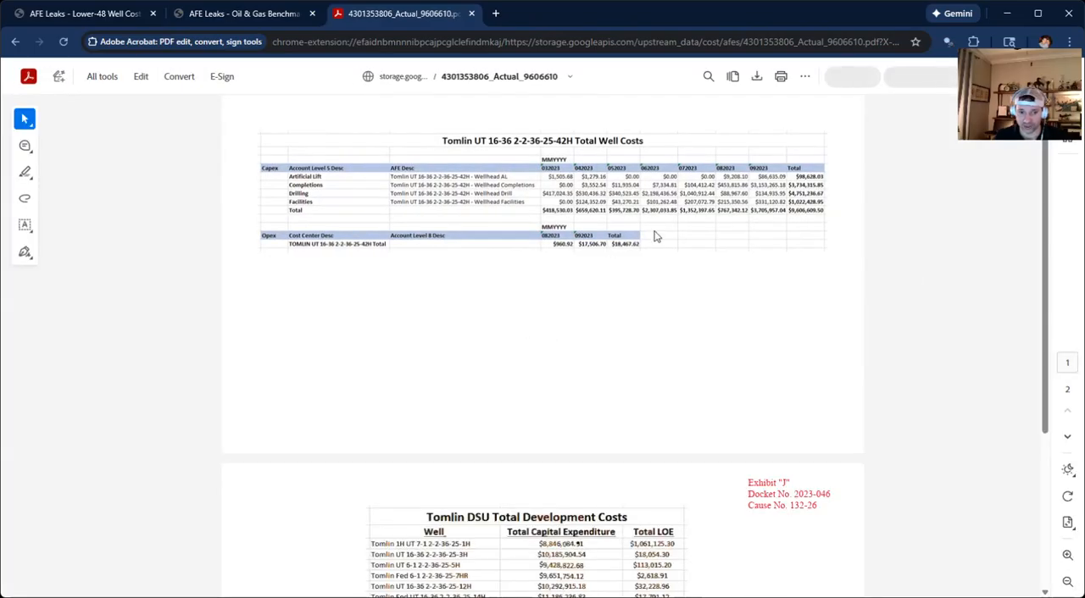
scroll(657, 245, "down", 3)
scroll(663, 355, "up", 2)
scroll(663, 355, "up", 1)
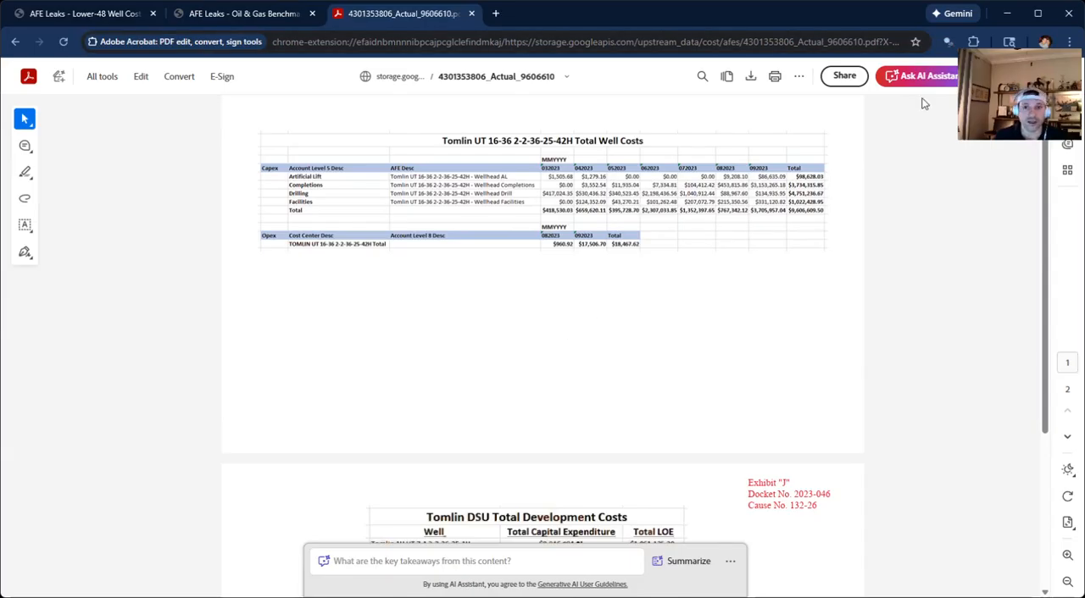
left_click(213, 17)
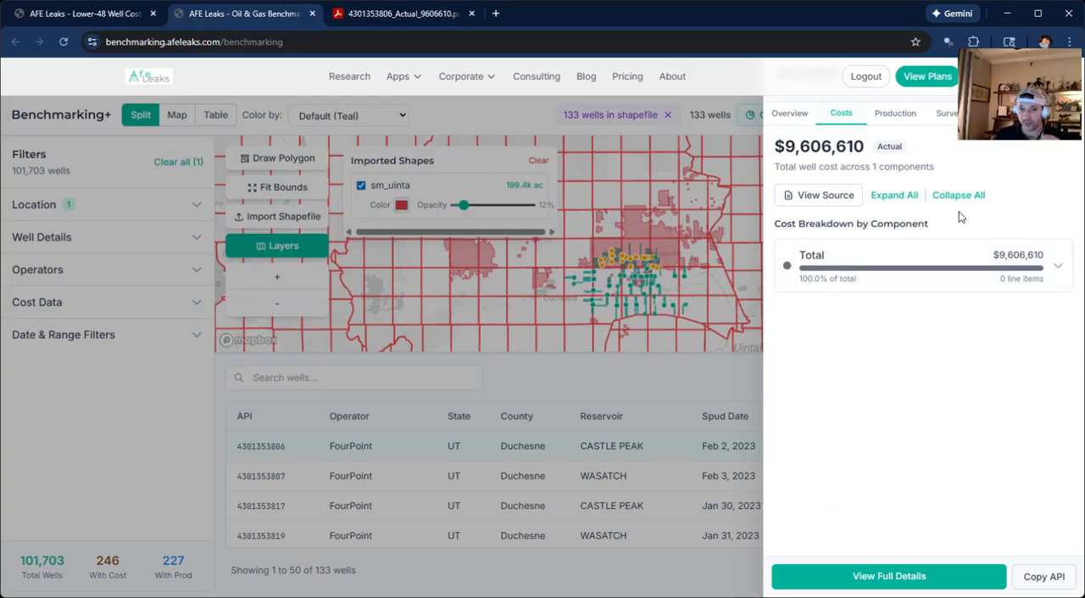
Review the selected well's production chart and multi-segment forecast parameters, then open its directional survey plan view.
left_click(894, 114)
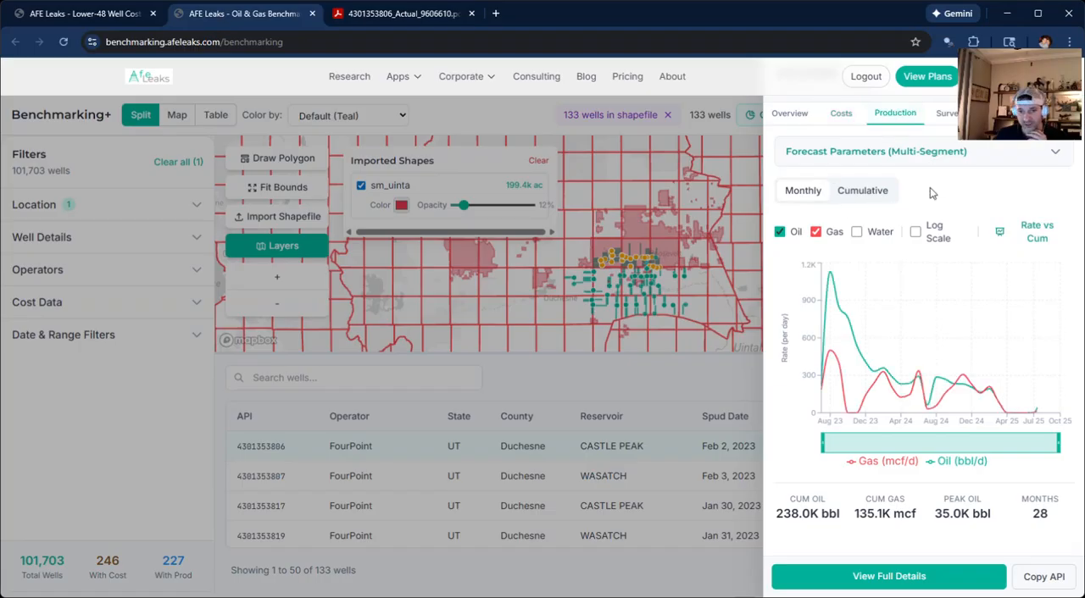
left_click(1047, 156)
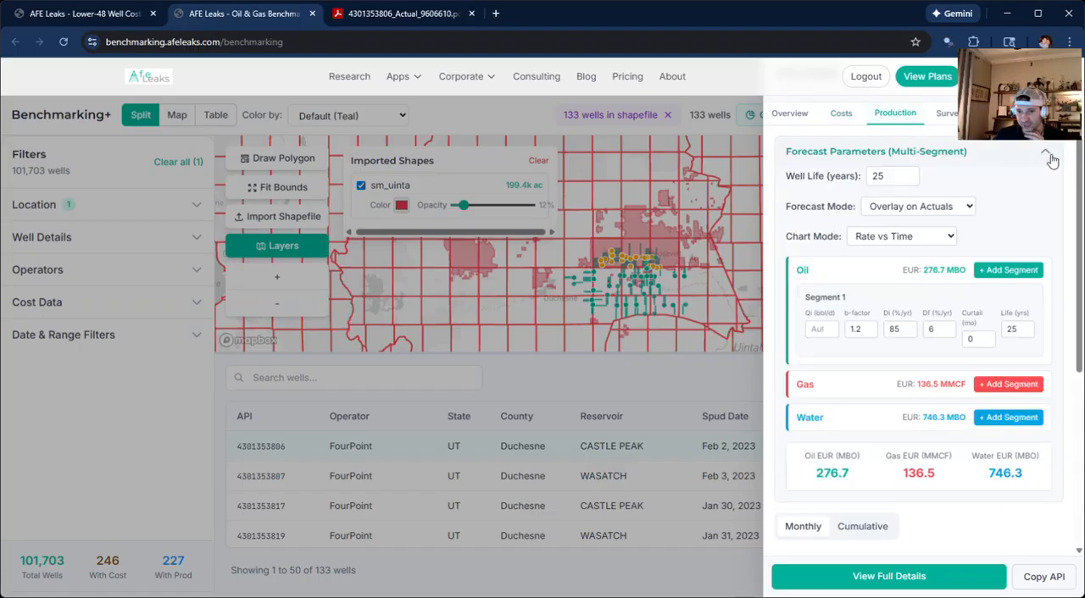
left_click(1049, 157)
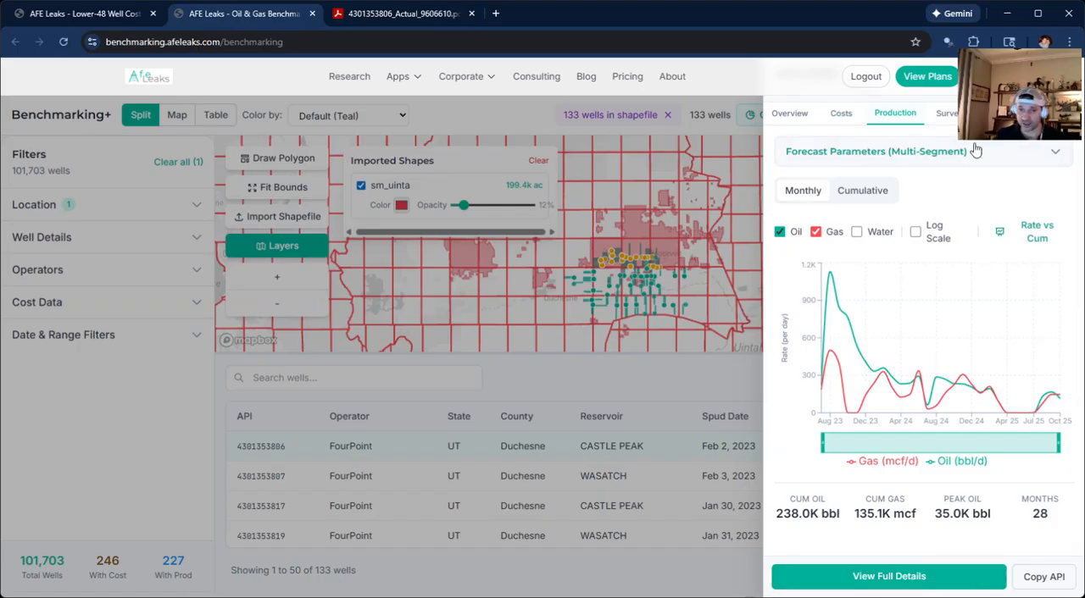
left_click(951, 117)
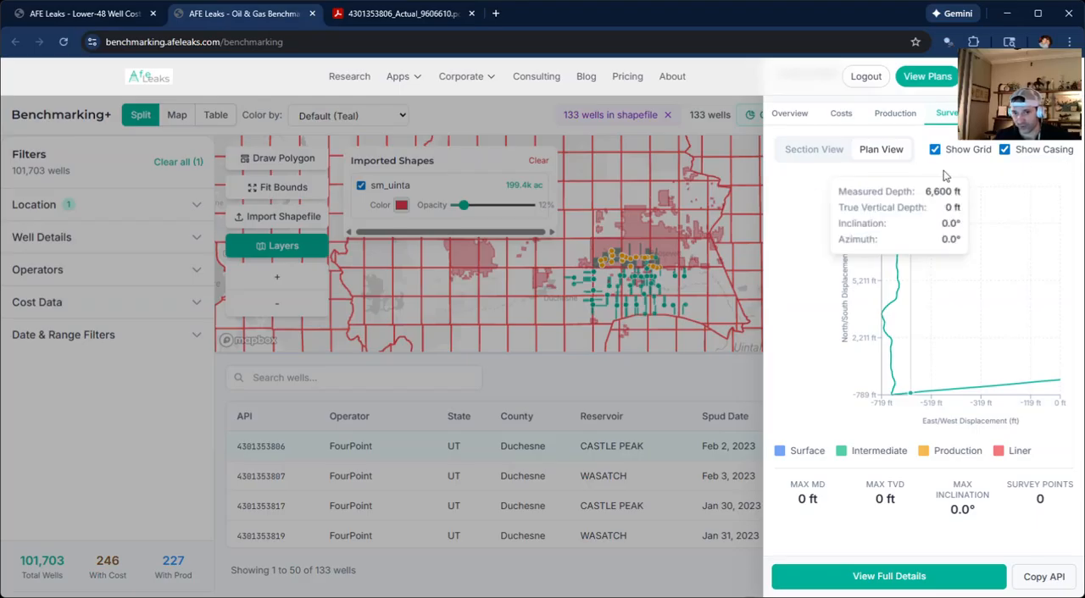
Examine the well's casing diagram and casing details table, then its formation depths.
left_click(987, 113)
scroll(984, 329, "down", 2)
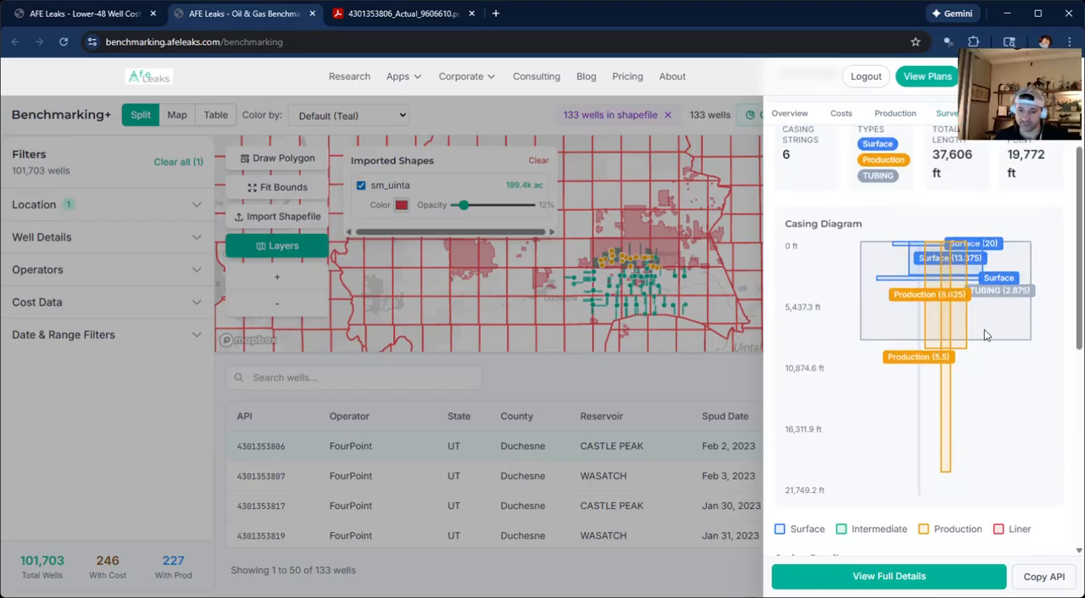
scroll(910, 383, "down", 3)
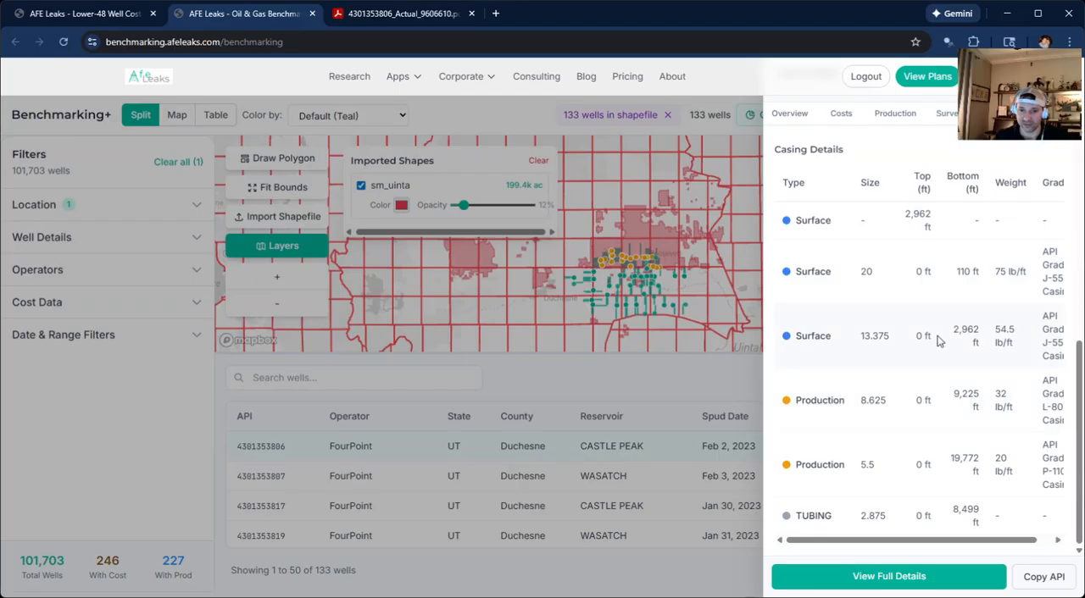
scroll(967, 442, "up", 5)
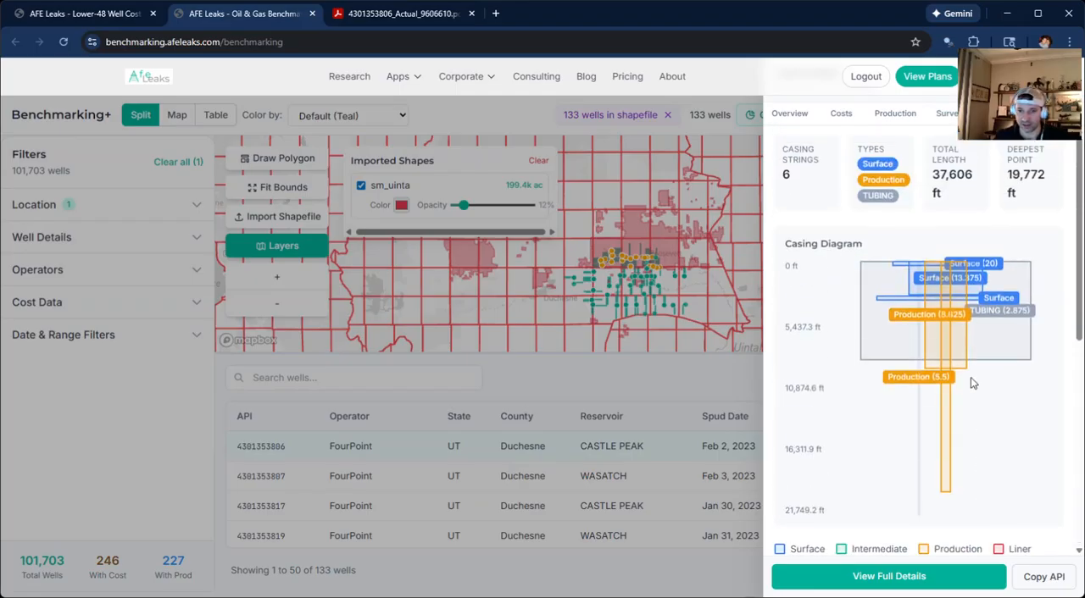
scroll(961, 316, "down", 1)
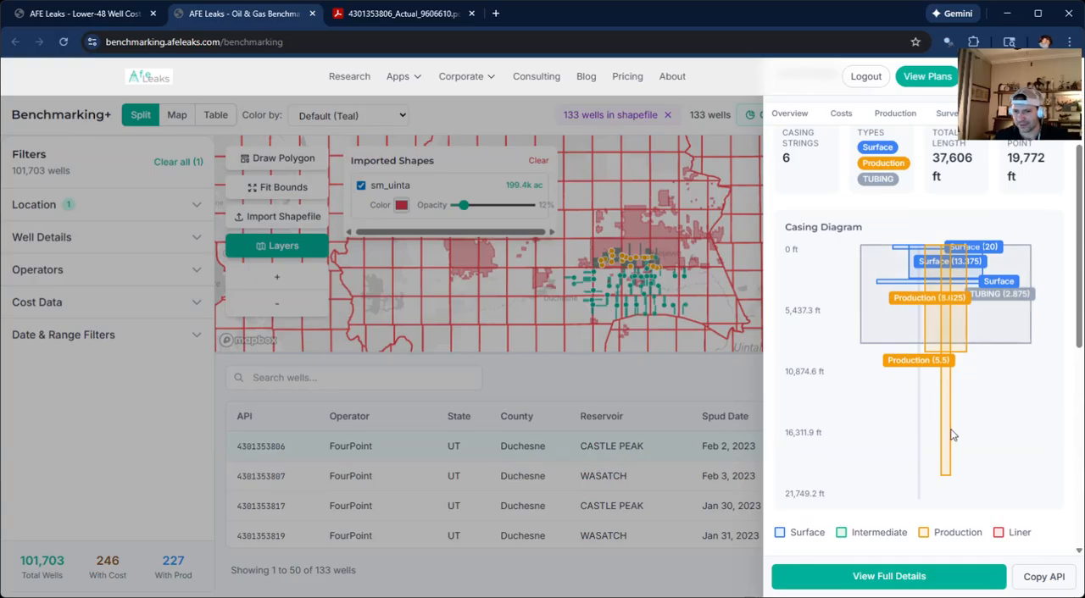
scroll(953, 407, "up", 1)
scroll(924, 356, "down", 10)
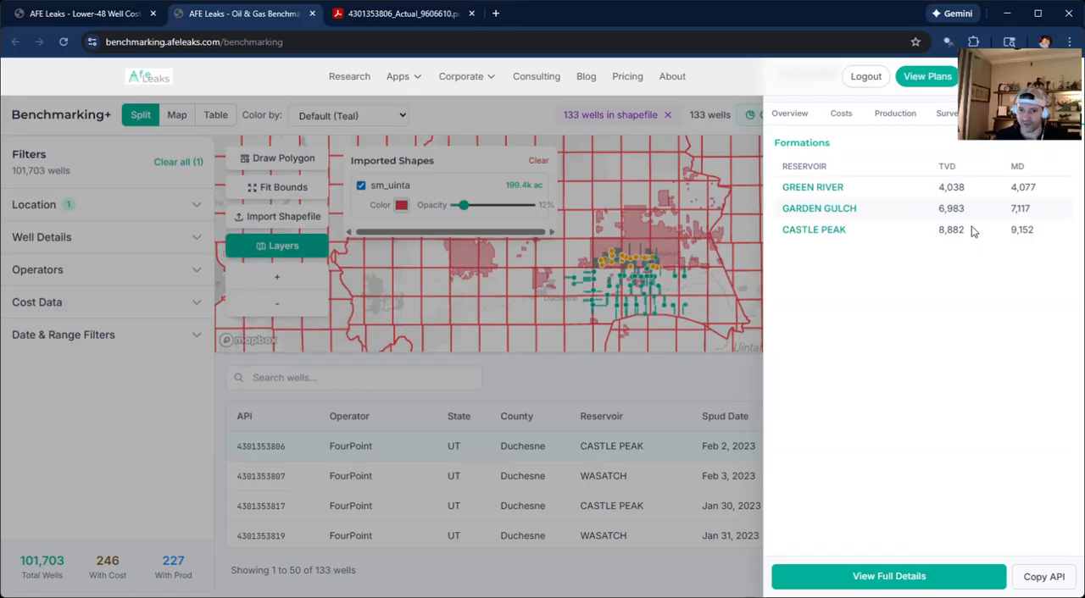
Open the well's full details and read its overview through to the documents and well metrics.
left_click(886, 580)
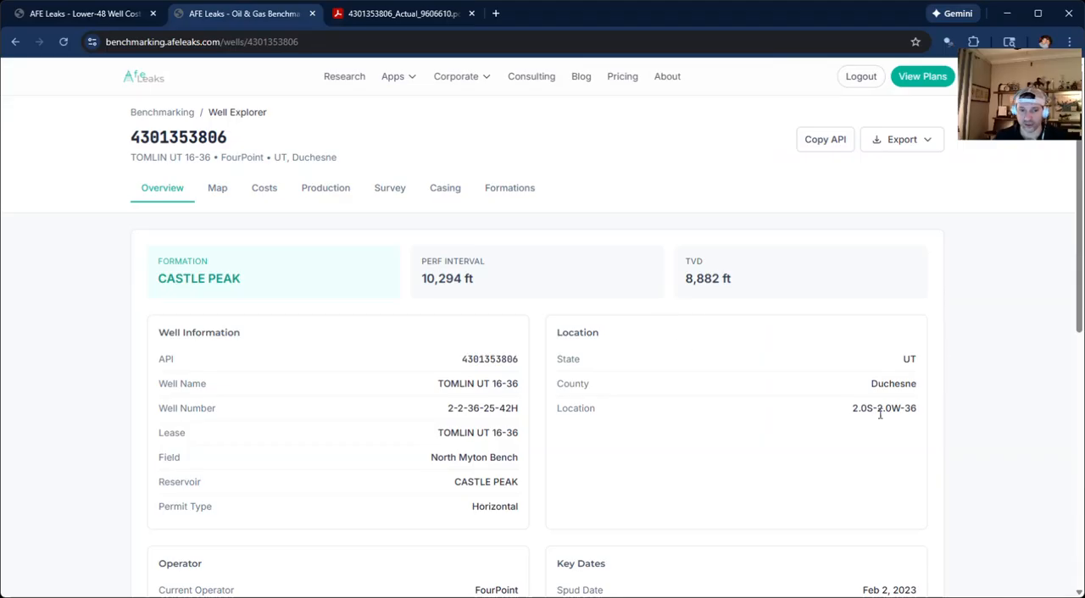
scroll(880, 414, "down", 5)
scroll(825, 466, "down", 2)
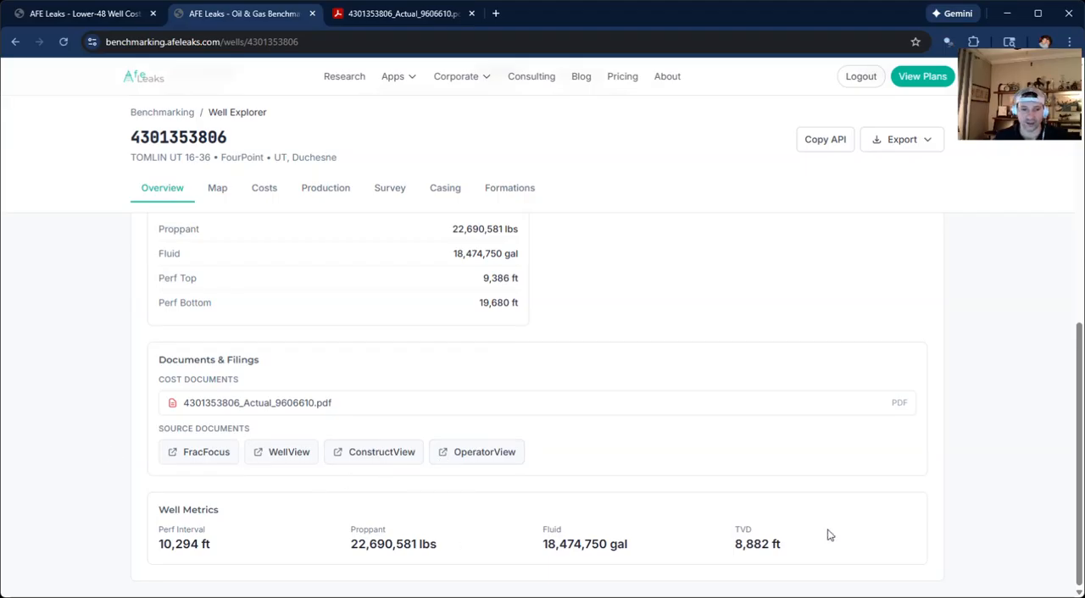
scroll(622, 491, "up", 10)
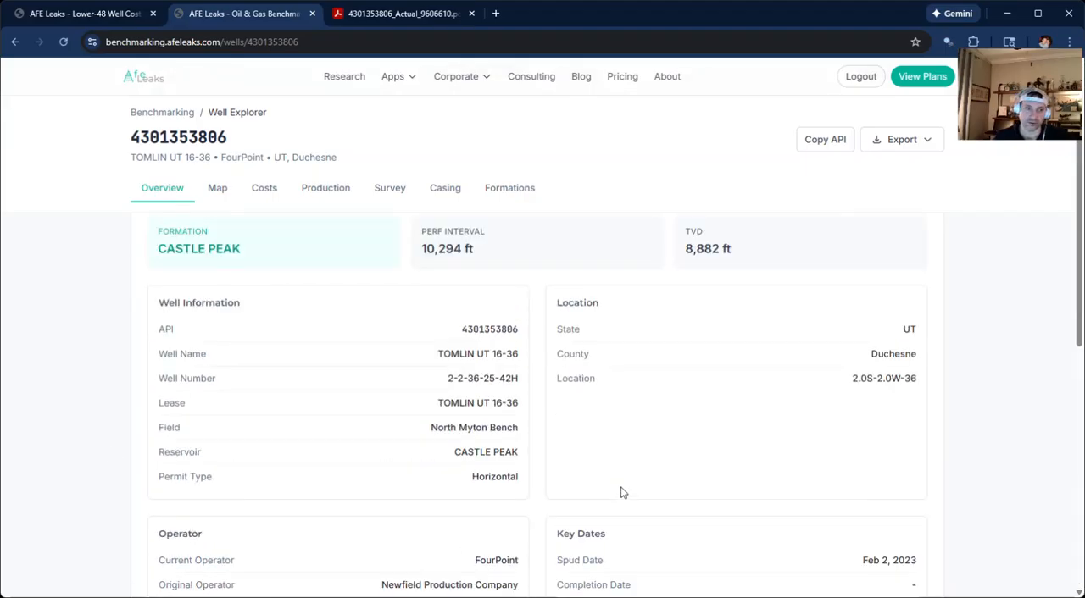
Inspect the TOMLIN UT 16-36 wellbore on the map, then expand the Total component in its cost breakdown.
left_click(222, 187)
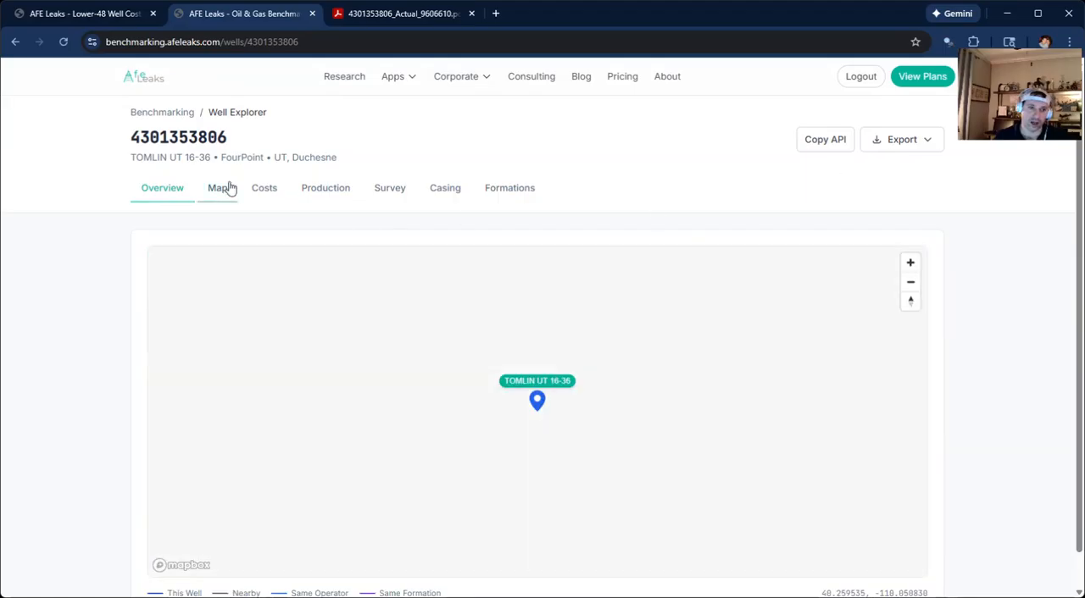
scroll(593, 505, "down", 3)
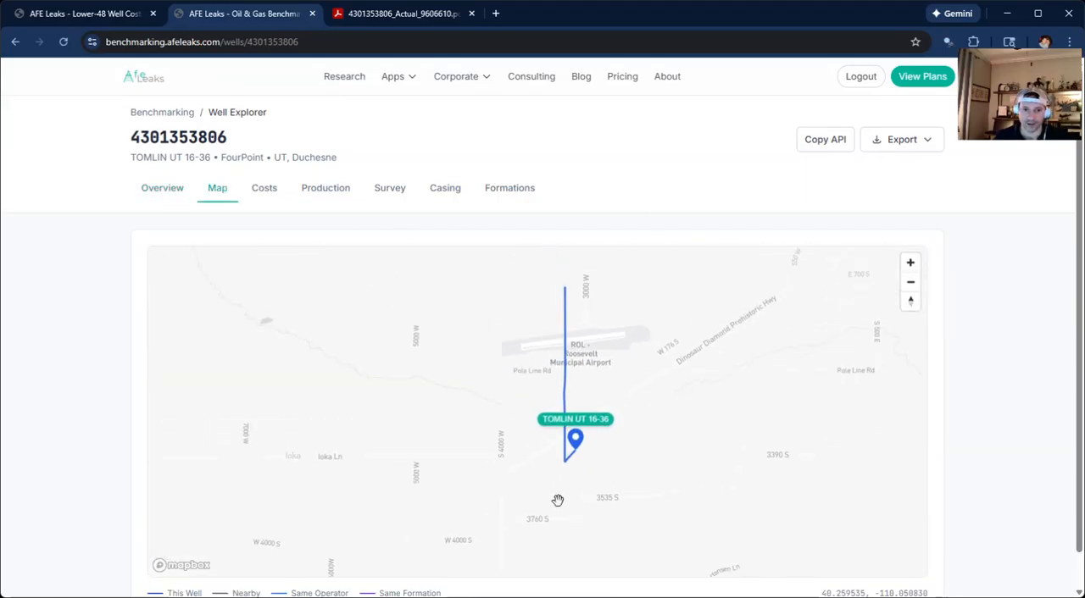
scroll(636, 415, "up", 1)
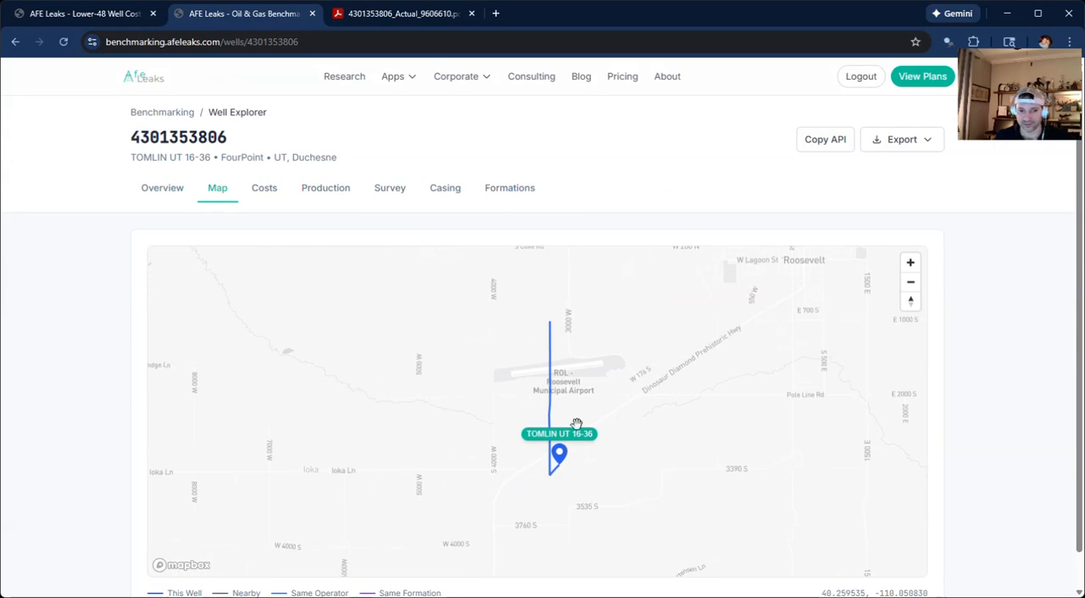
left_click(267, 189)
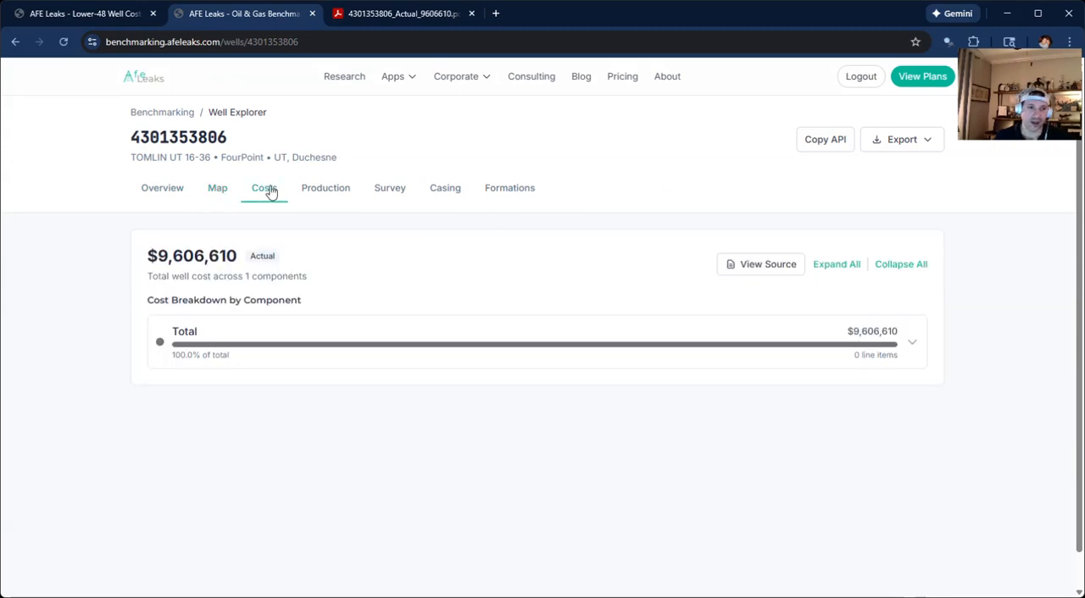
left_click(912, 346)
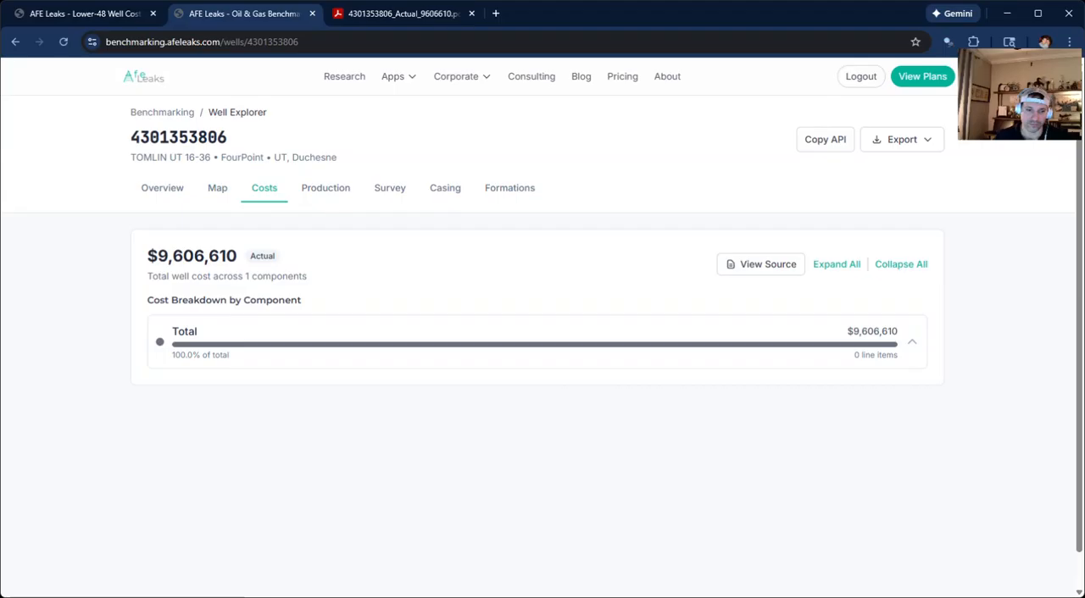
Set the oil forecast's Segment 1 Qi to 50 bbl/d in the well's production forecast parameters and compare the forecast with actuals.
left_click(319, 189)
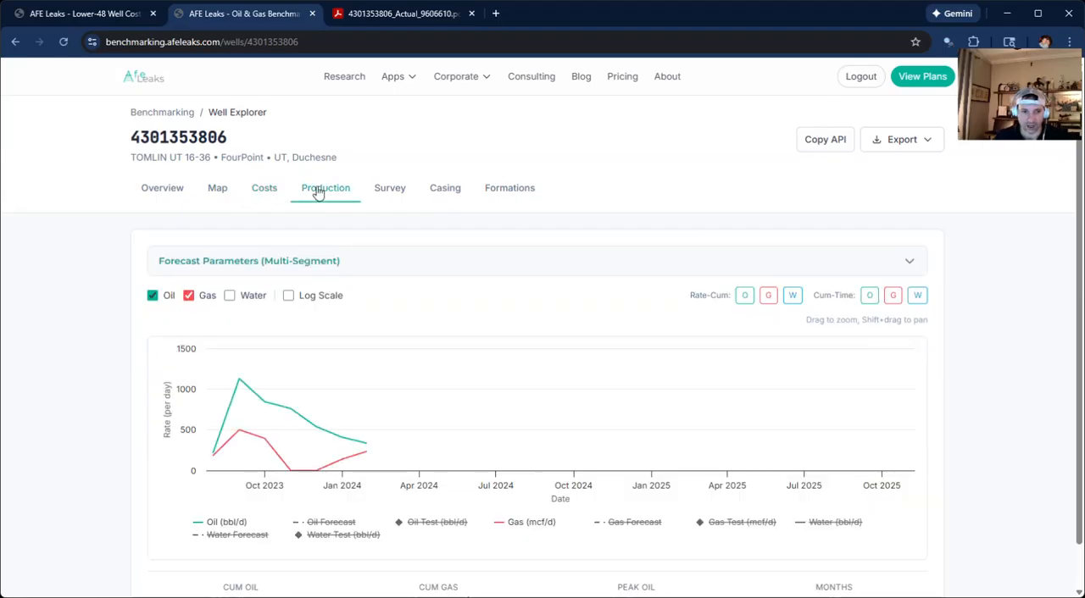
left_click(585, 261)
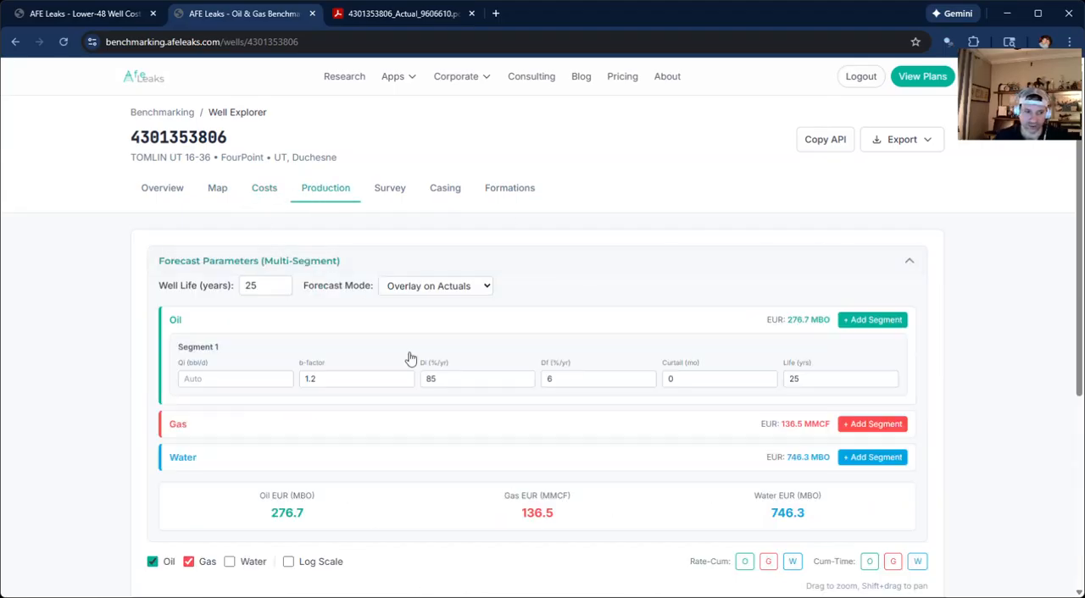
left_click(223, 380)
type("18")
scroll(90, 382, "down", 2)
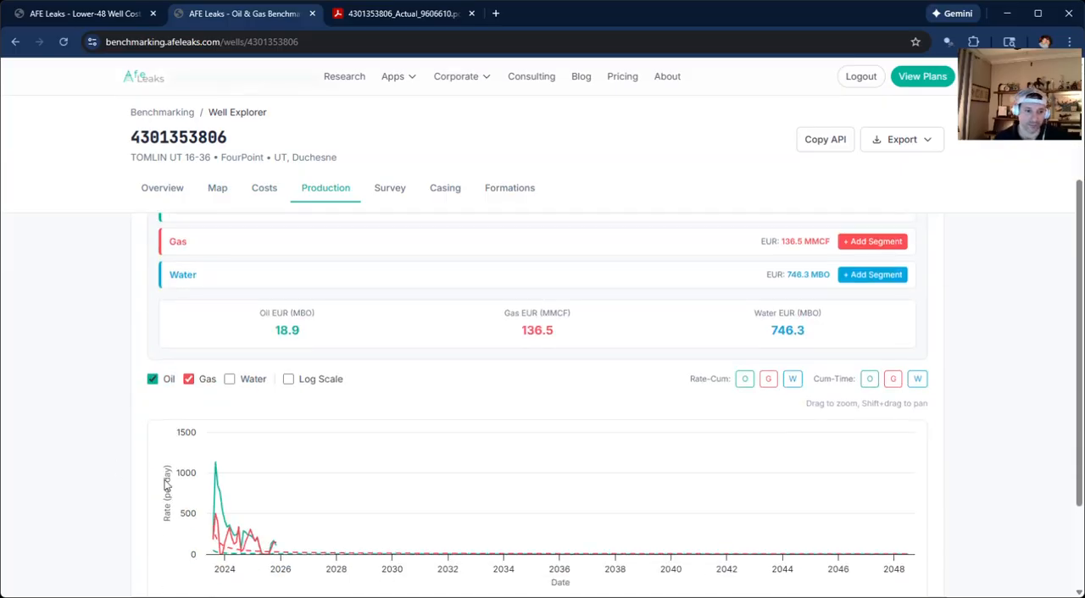
scroll(128, 381, "up", 2)
scroll(109, 423, "down", 2)
scroll(123, 426, "up", 2)
scroll(124, 426, "down", 2)
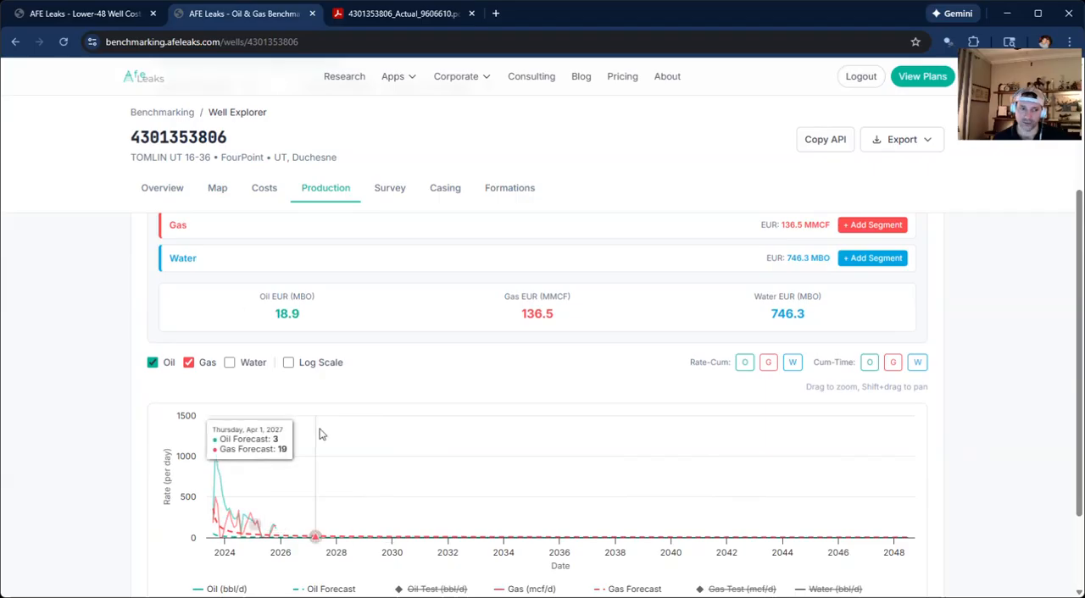
scroll(446, 506, "up", 2)
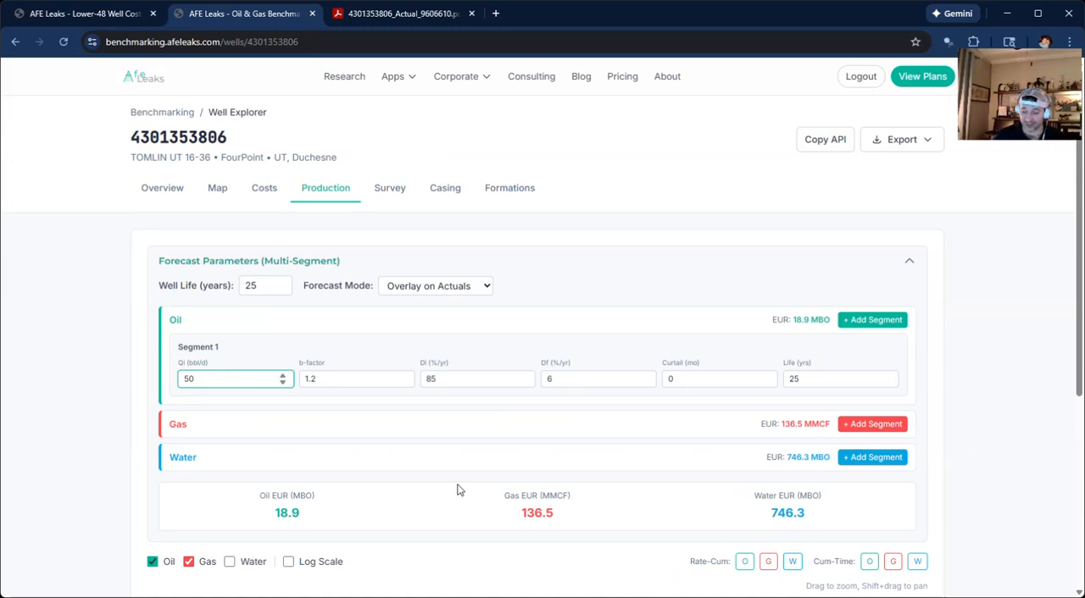
scroll(458, 489, "down", 3)
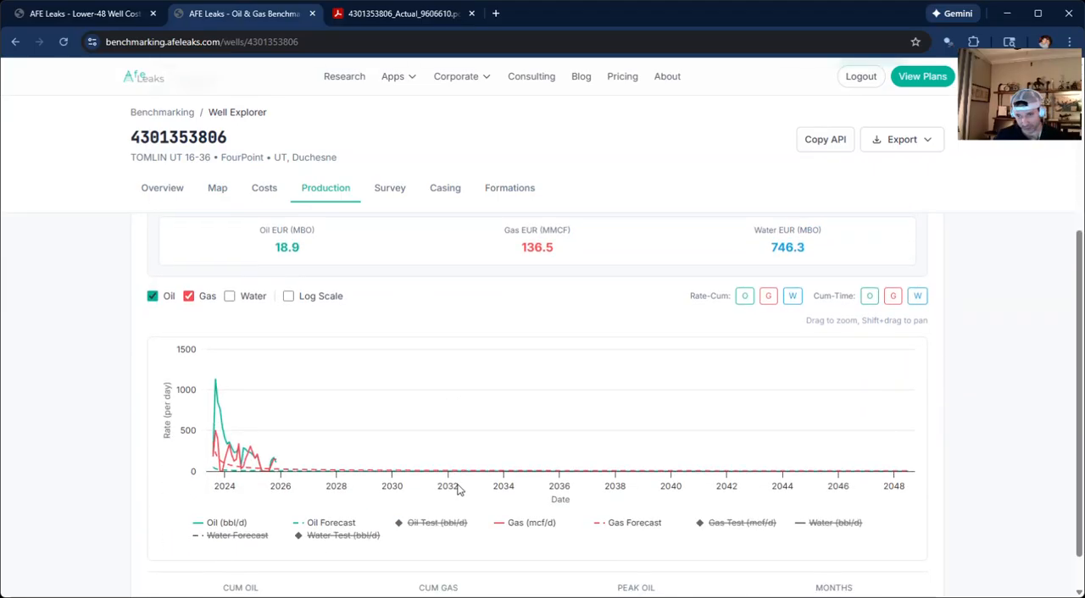
scroll(449, 487, "up", 3)
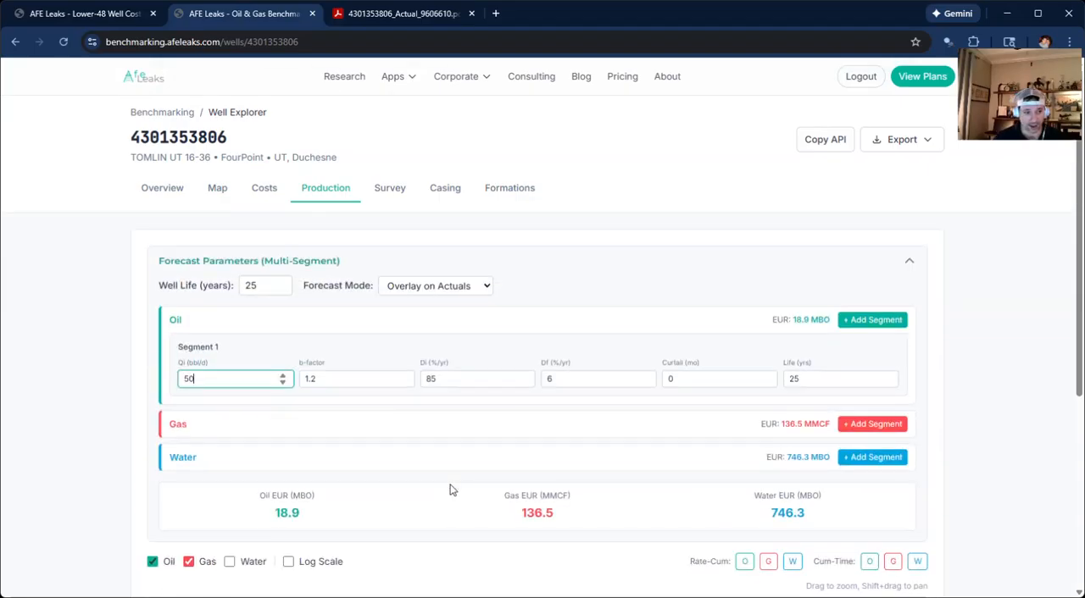
Look through the well's survey, casing and formations data, and check which export formats are offered.
left_click(389, 190)
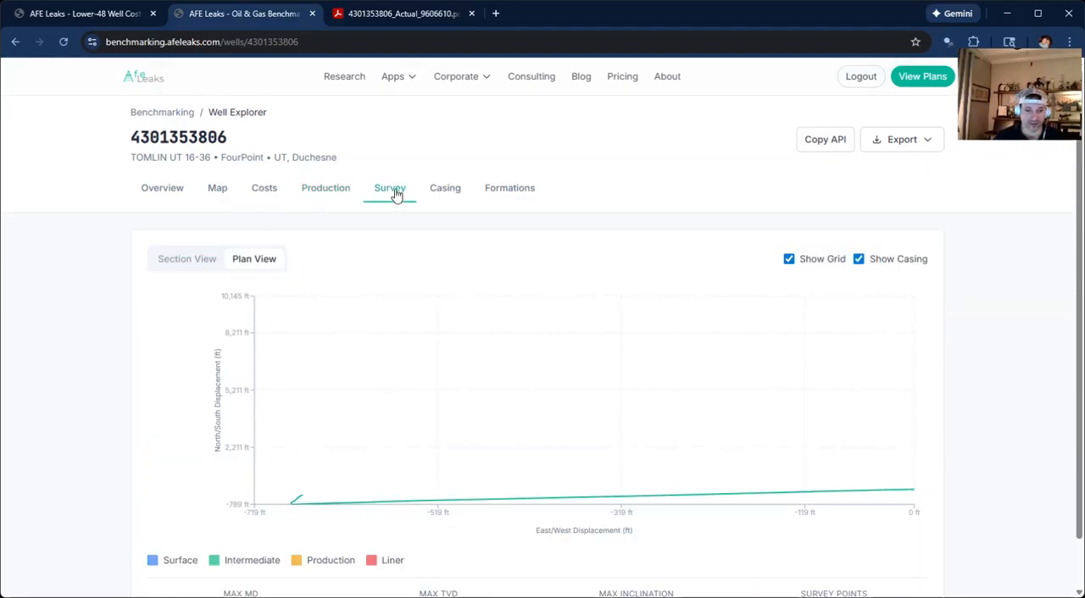
left_click(445, 188)
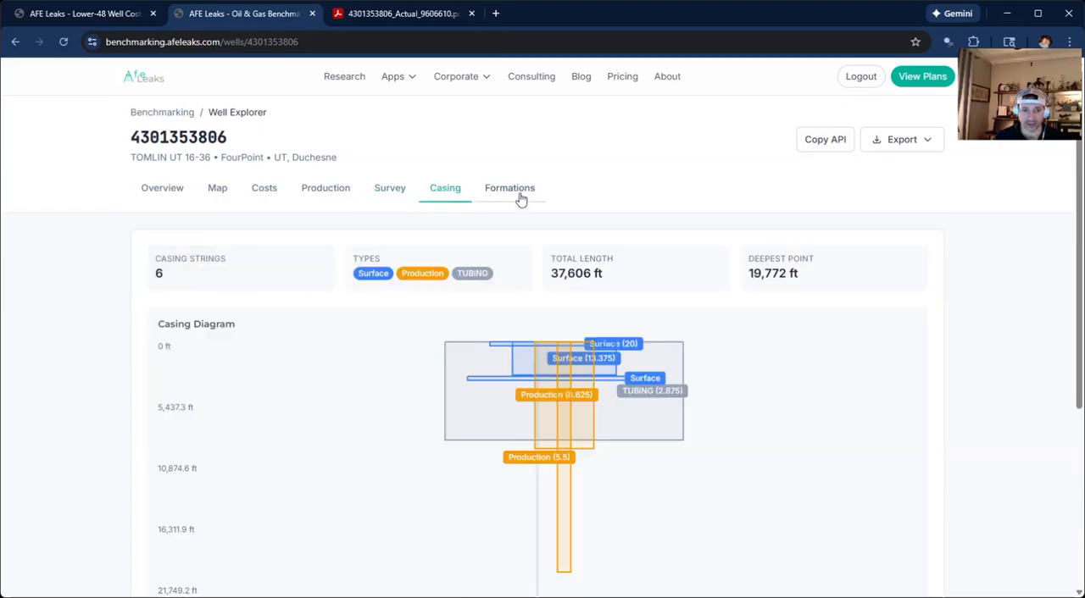
left_click(513, 190)
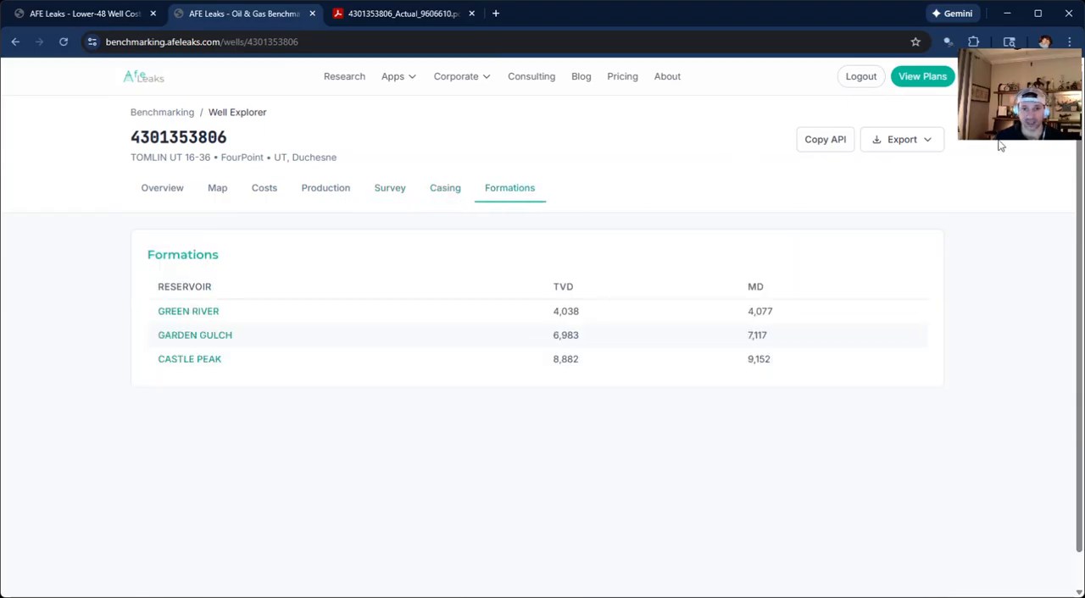
left_click(925, 143)
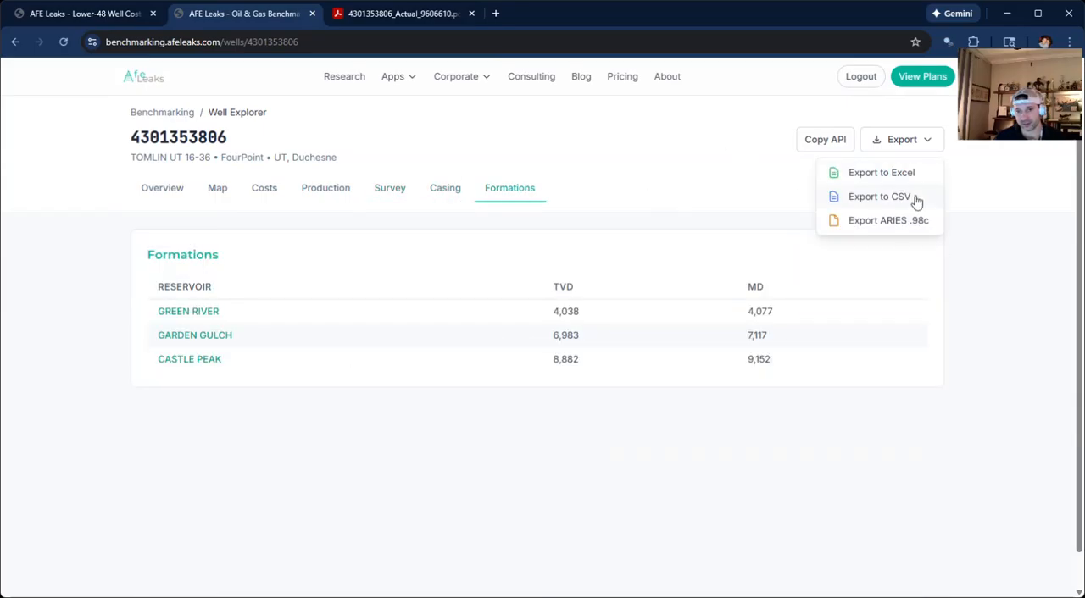
left_click(677, 173)
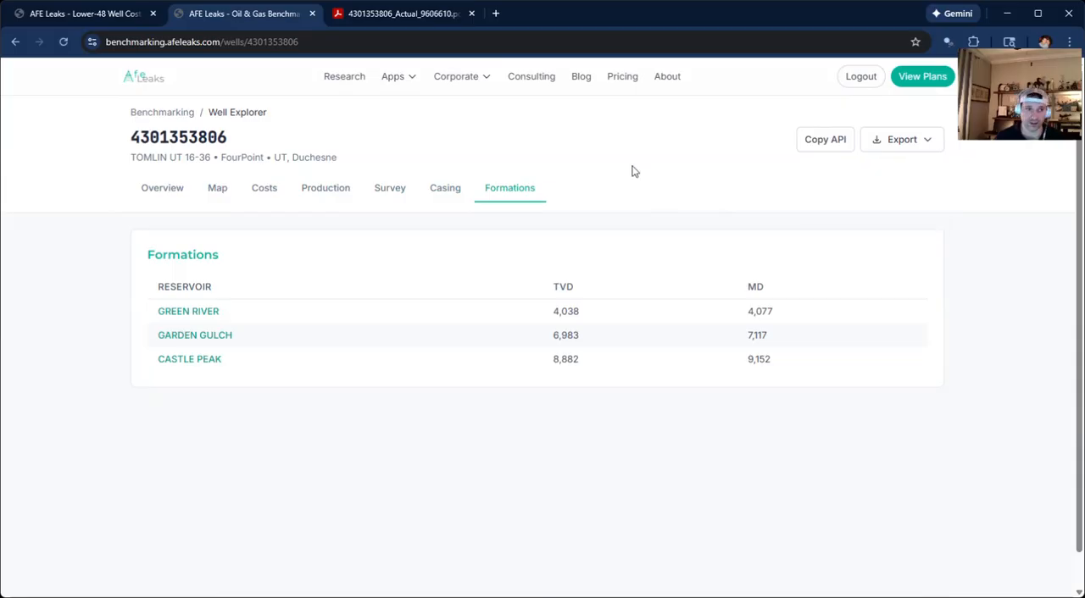
Go back over the well's overview and glance at the AFE Leaks home page before returning to the well.
left_click(153, 188)
scroll(167, 303, "down", 2)
scroll(167, 303, "up", 3)
left_click(96, 19)
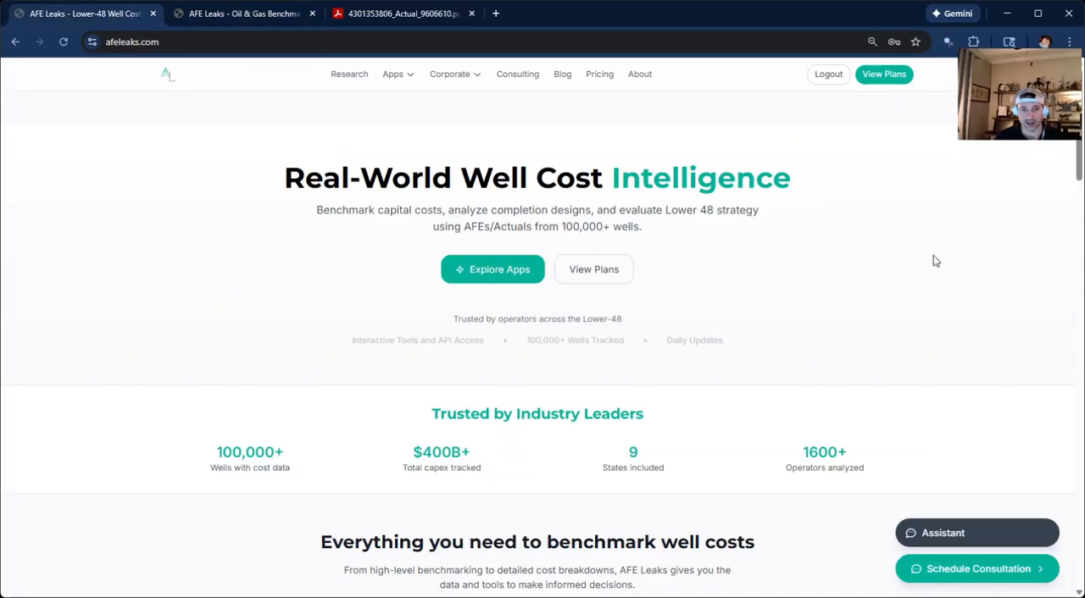
left_click(229, 19)
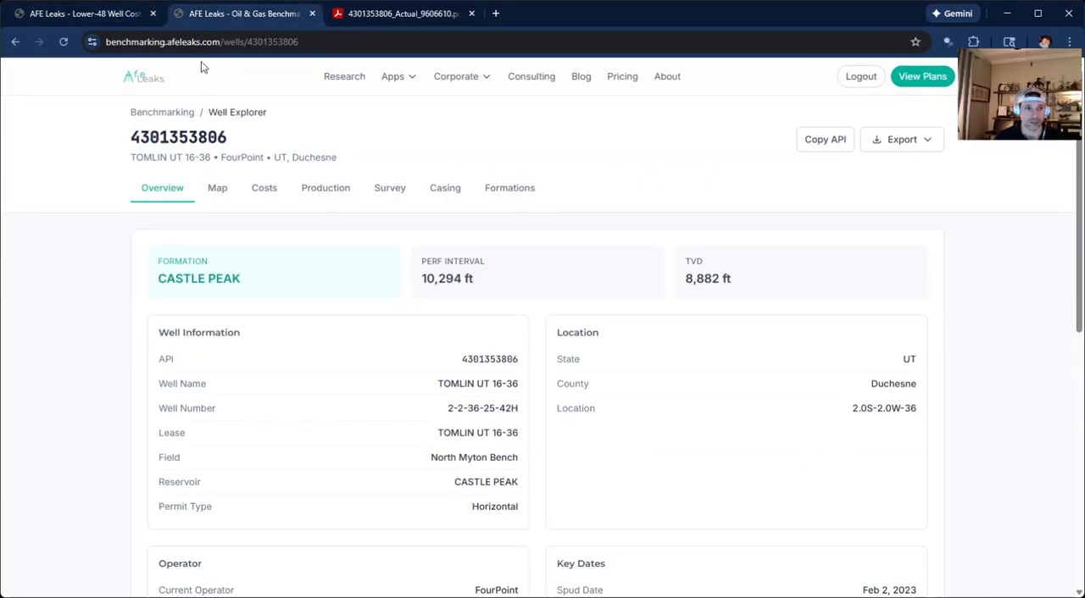
Return from the well details to the benchmarking page and filter the wells to the state UT.
left_click(167, 113)
left_click(68, 251)
scroll(84, 347, "down", 3)
left_click(85, 420)
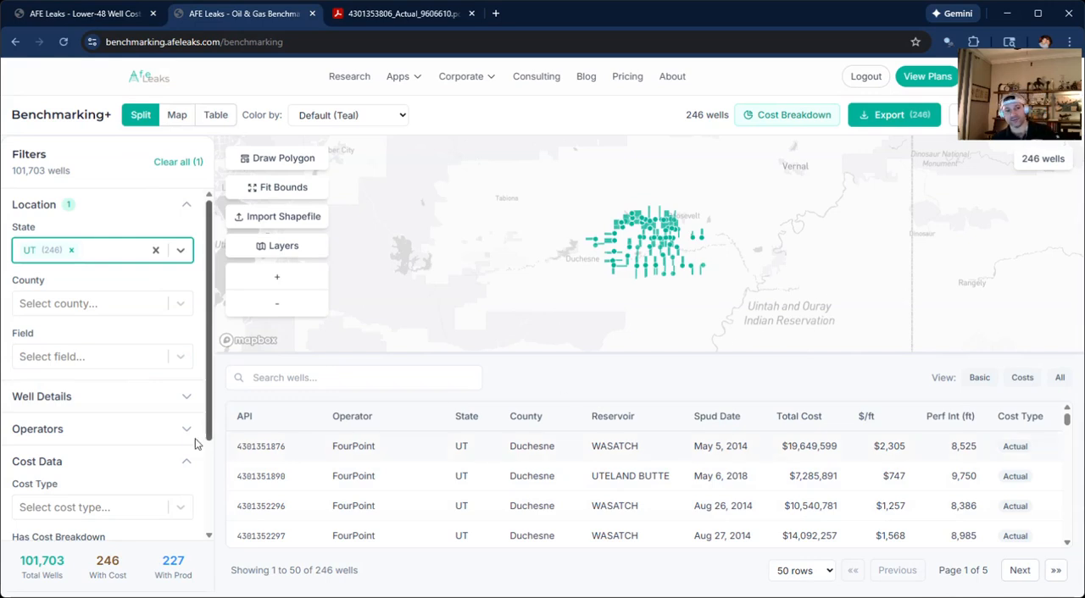
Expand the Operators and Well Details filter groups and examine the available filter options, including the cost data filters.
scroll(164, 443, "down", 3)
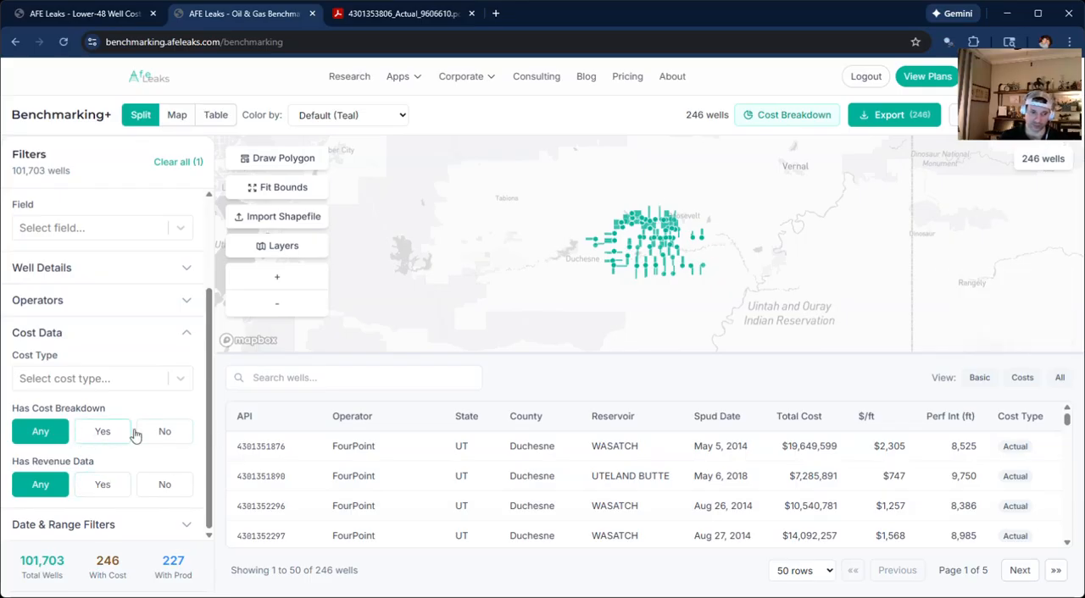
left_click(161, 300)
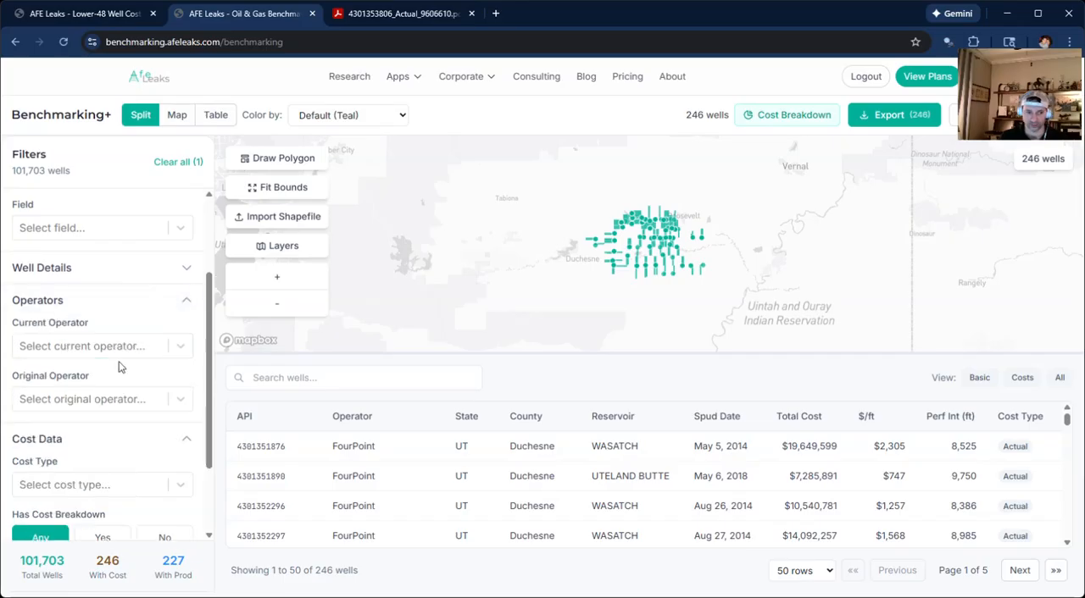
left_click(161, 268)
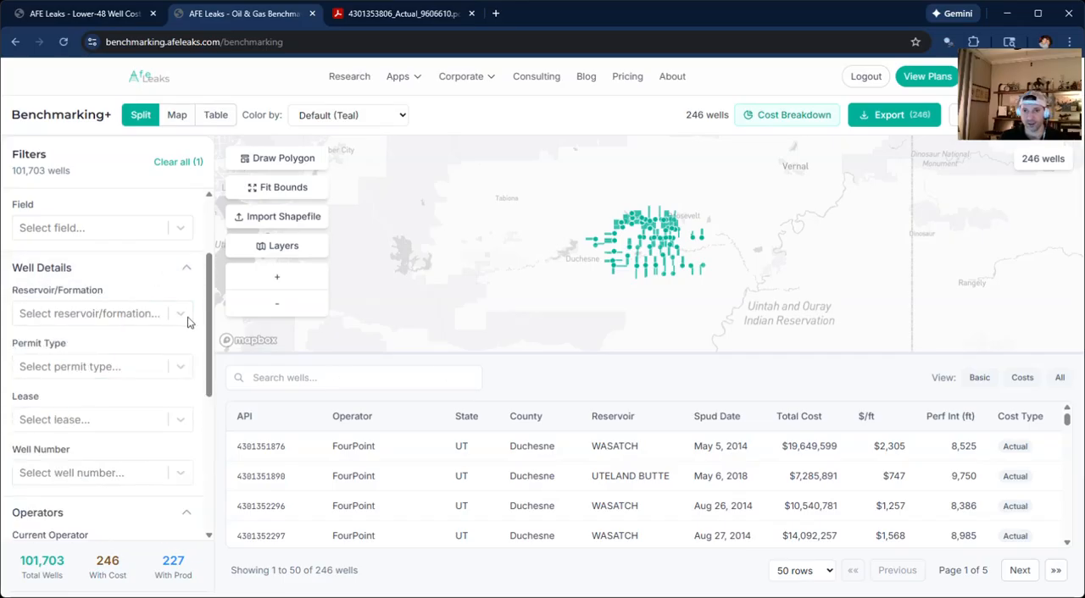
scroll(161, 475, "down", 4)
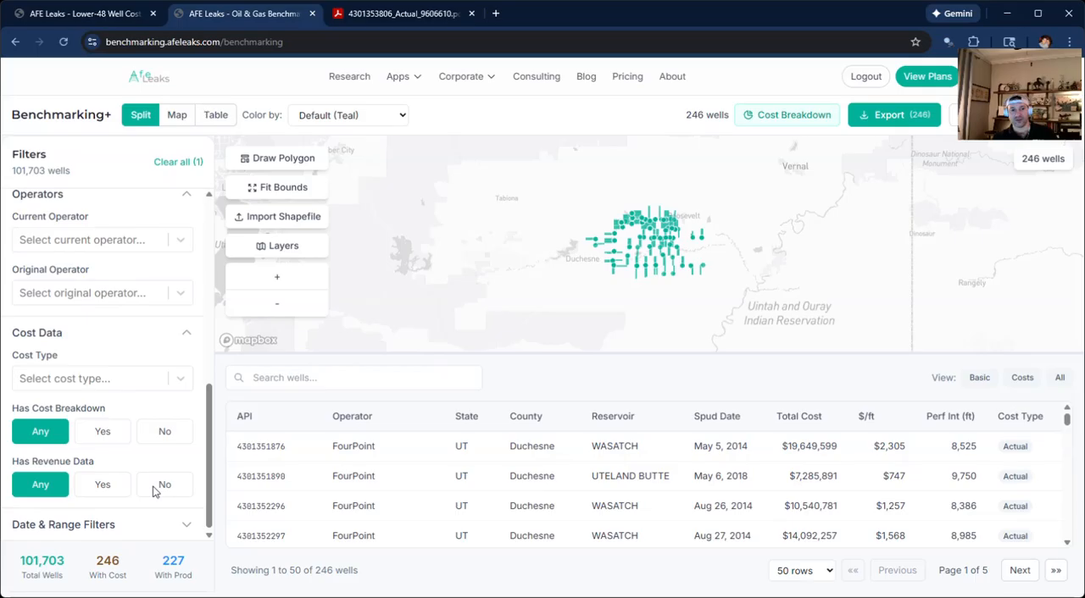